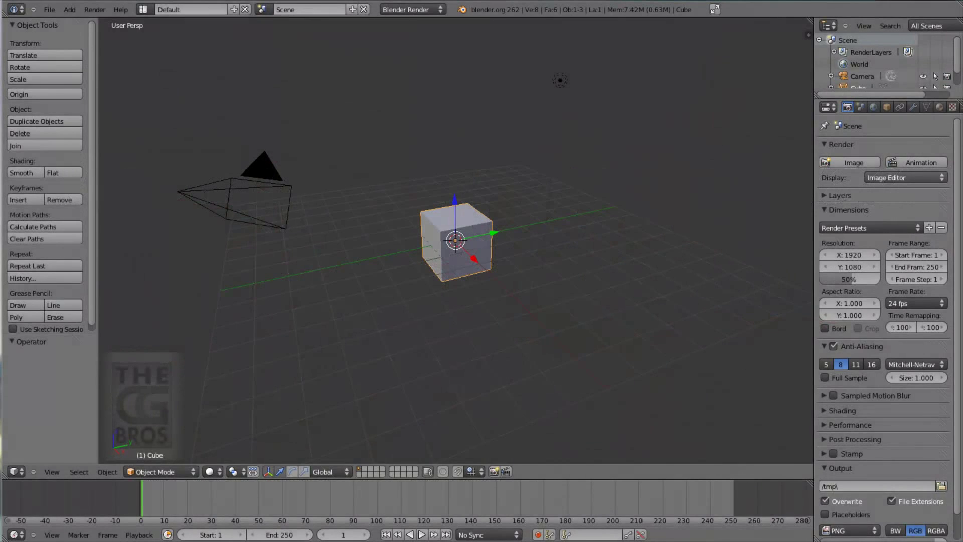
- Bring the FCheck player into view and play the rendered skull-flag animation
mouse_move(961, 38)
left_mouse_down()
mouse_move(535, 95)
mouse_move(314, 45)
left_mouse_up()
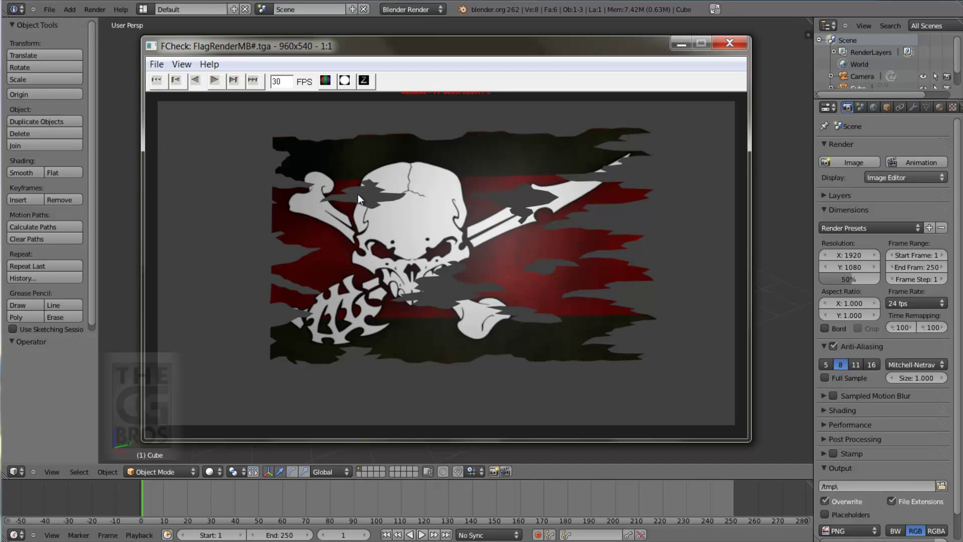
left_click(216, 79)
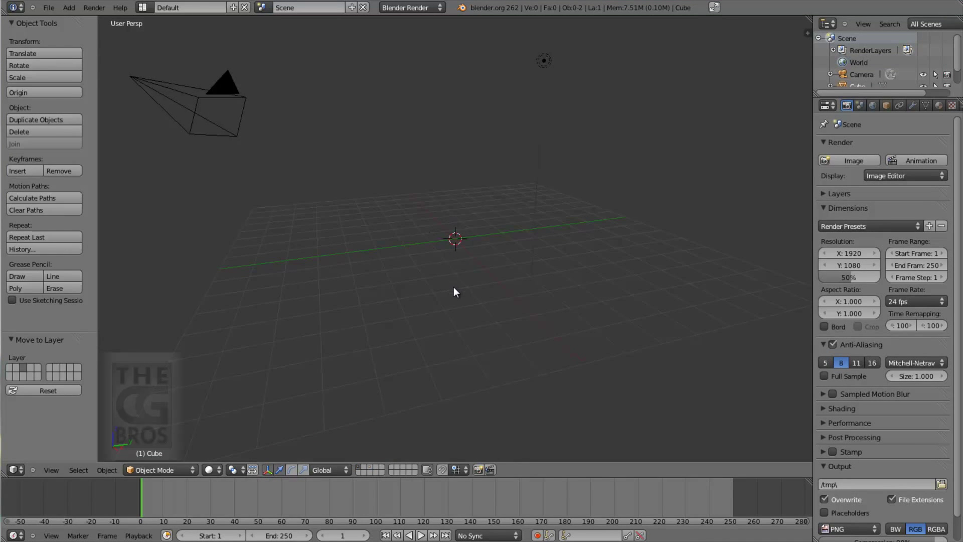
- Add a mesh plane at the origin and scale it uniformly by about 2.54
left_click(69, 7)
mouse_move(77, 20)
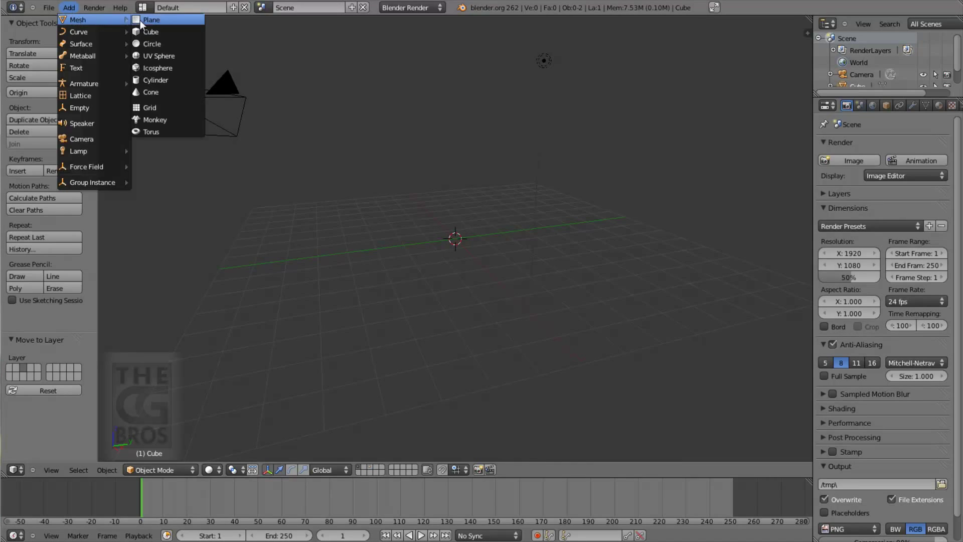
left_click(146, 21)
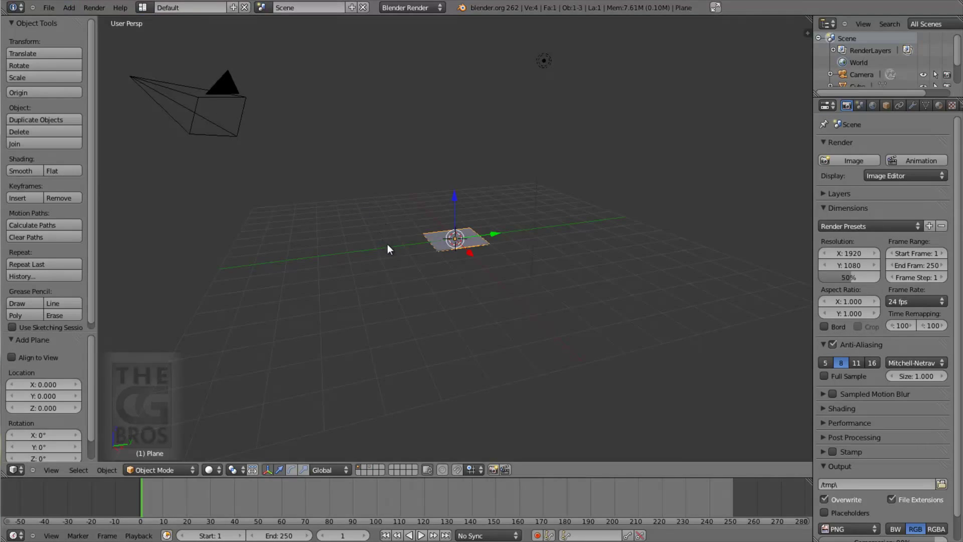
key("ctrl+alt+r")
key("ctrl+alt+s")
scroll(483, 278, "up", 2)
middle_click_drag(489, 280, 475, 308)
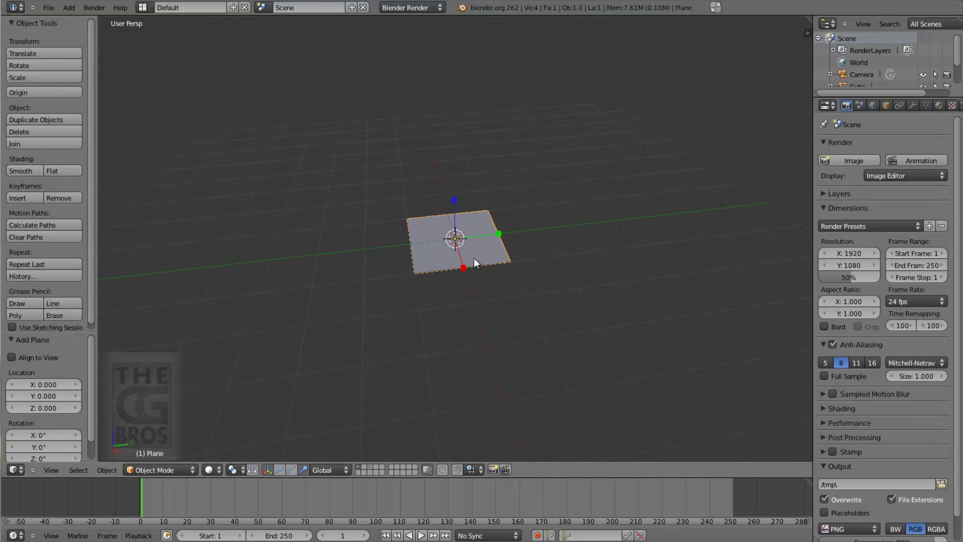
left_click_drag(463, 239, 474, 237)
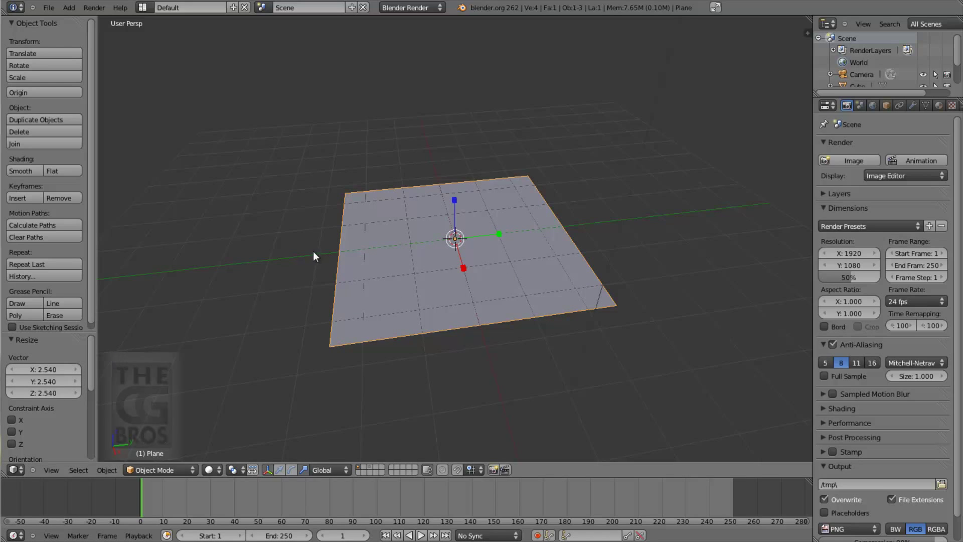
- Resize the plane to X 2 and Y 3
left_click(47, 368)
type("2")
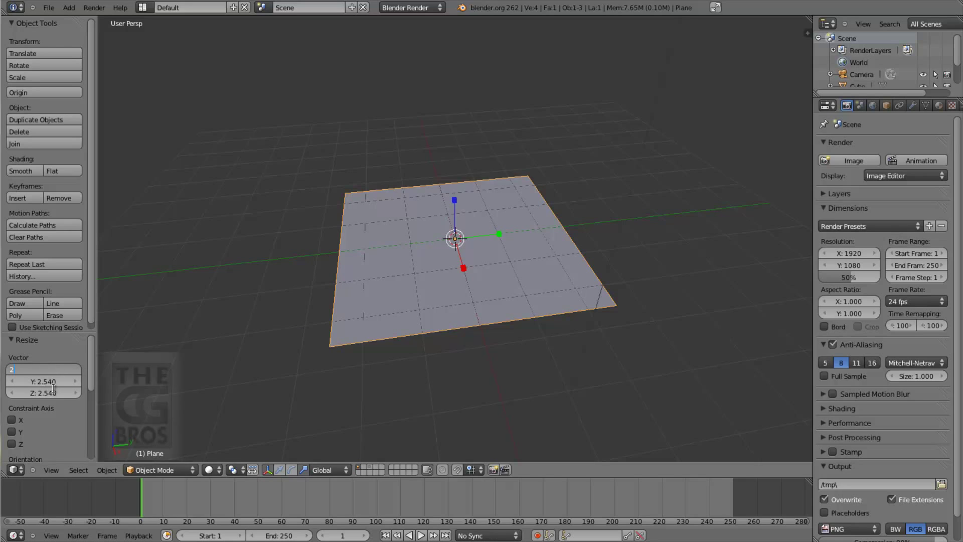
key("Return")
left_click(53, 382)
type("3")
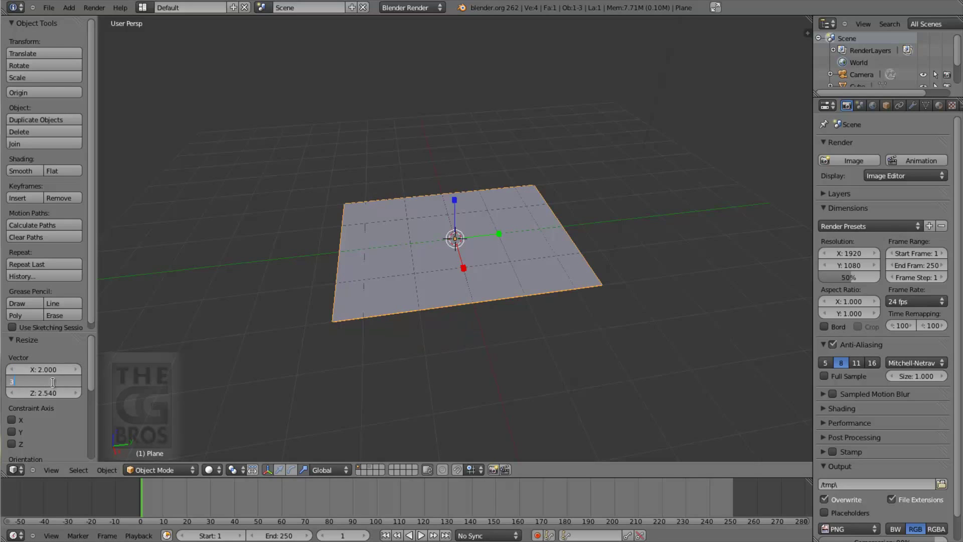
key("Return")
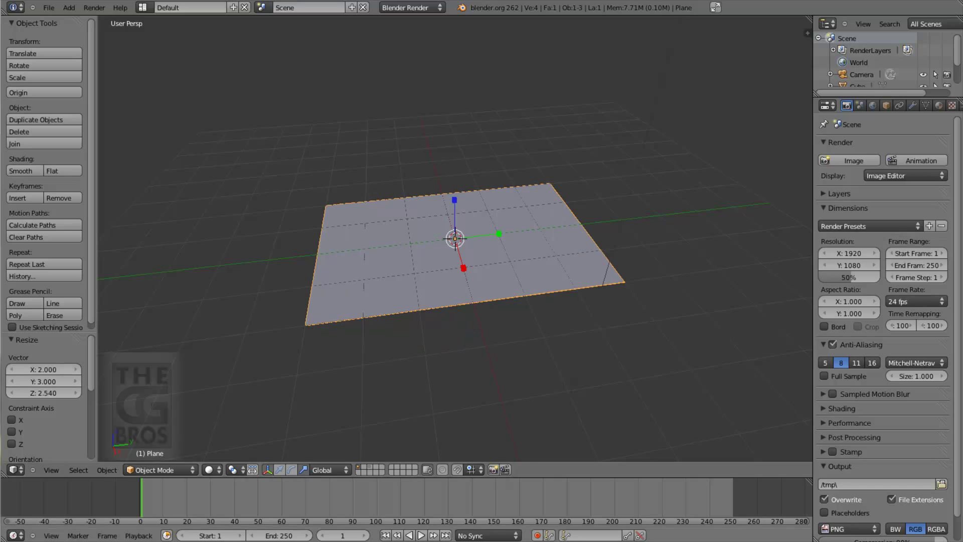
- Rotate the plane 90 degrees about the Y axis so it stands upright
left_click(279, 469)
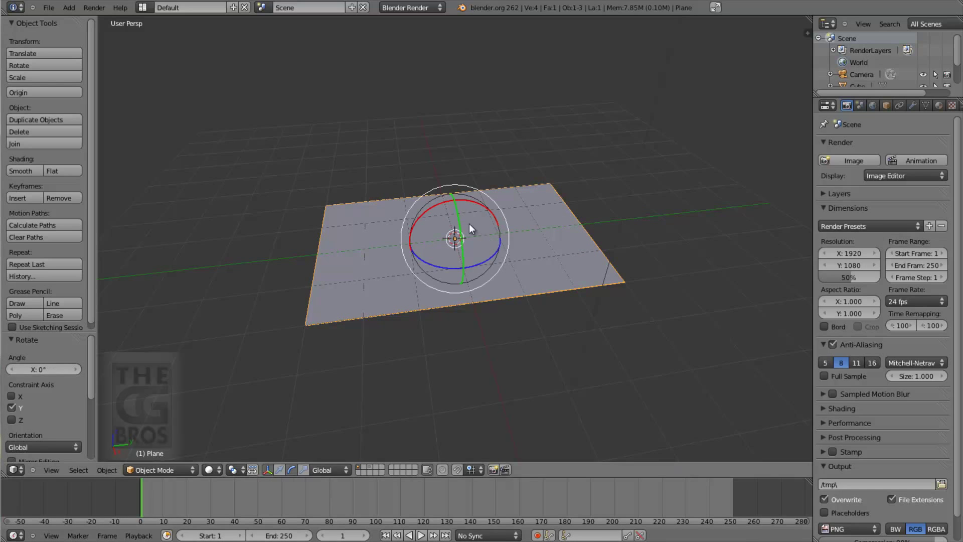
left_click_drag(460, 214, 460, 234)
left_click(459, 238)
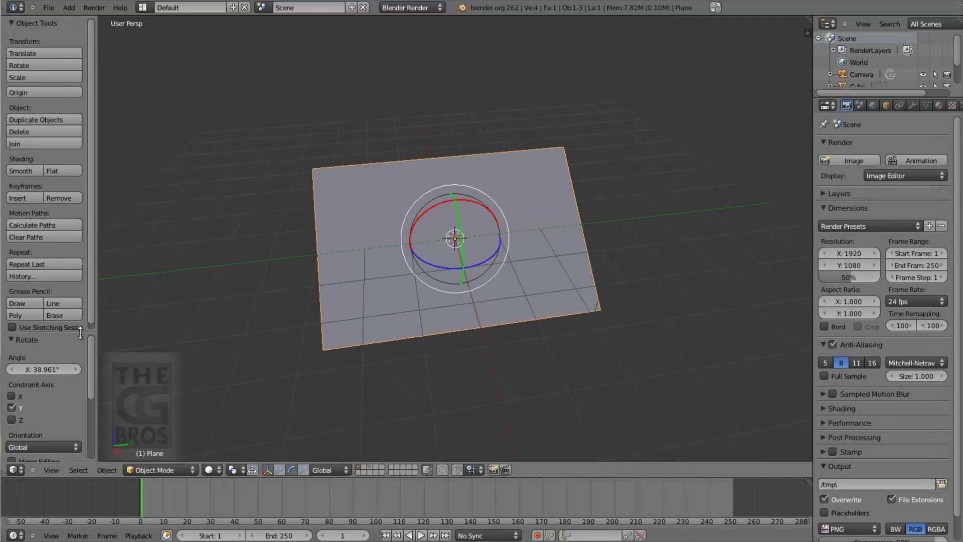
left_click(57, 366)
type("9")
type("0")
key("Return")
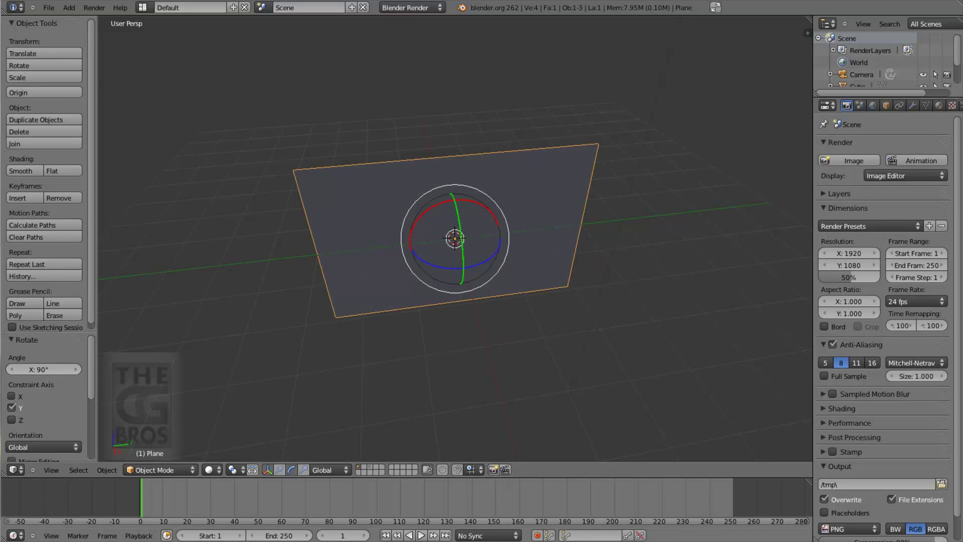
key("Tab")
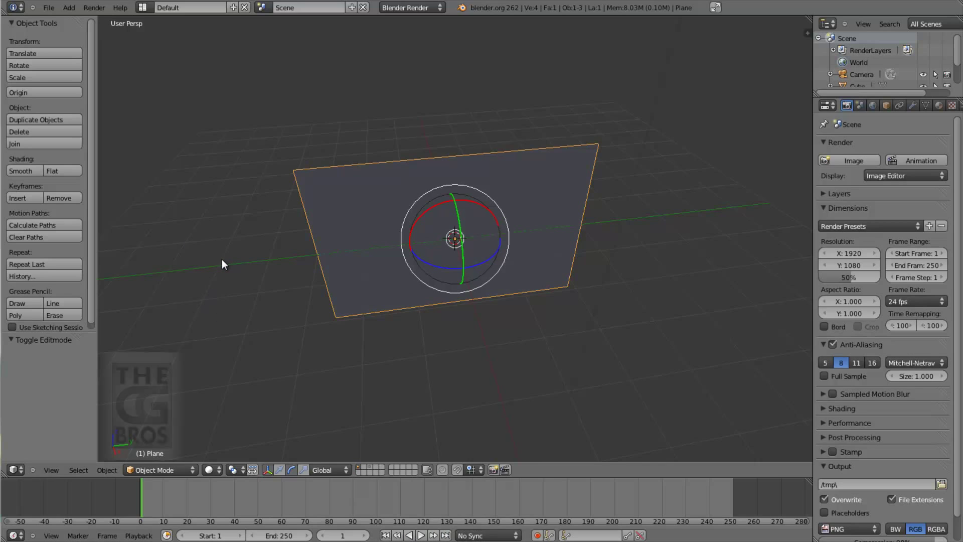
- Subdivide the whole plane in Edit Mode with 10 cuts
key("Tab")
key("a")
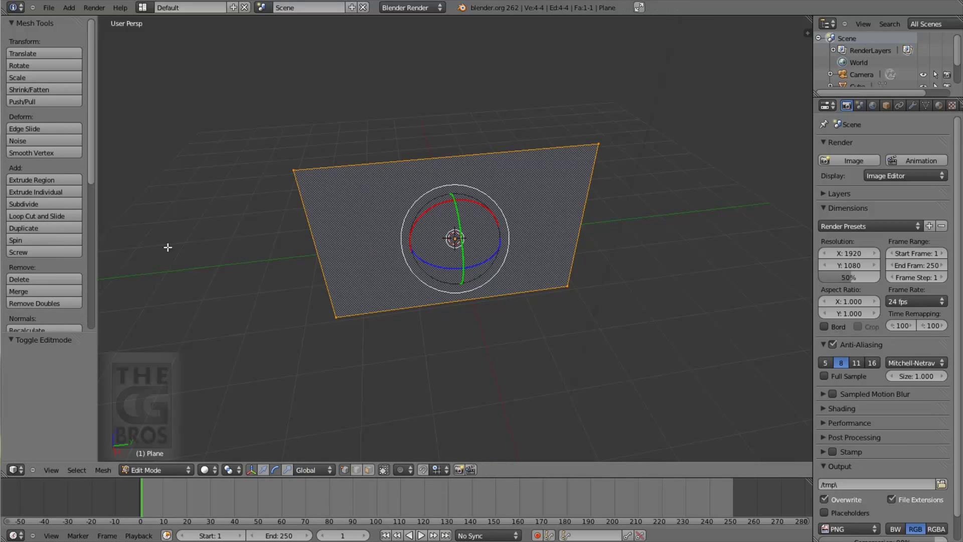
left_click(29, 201)
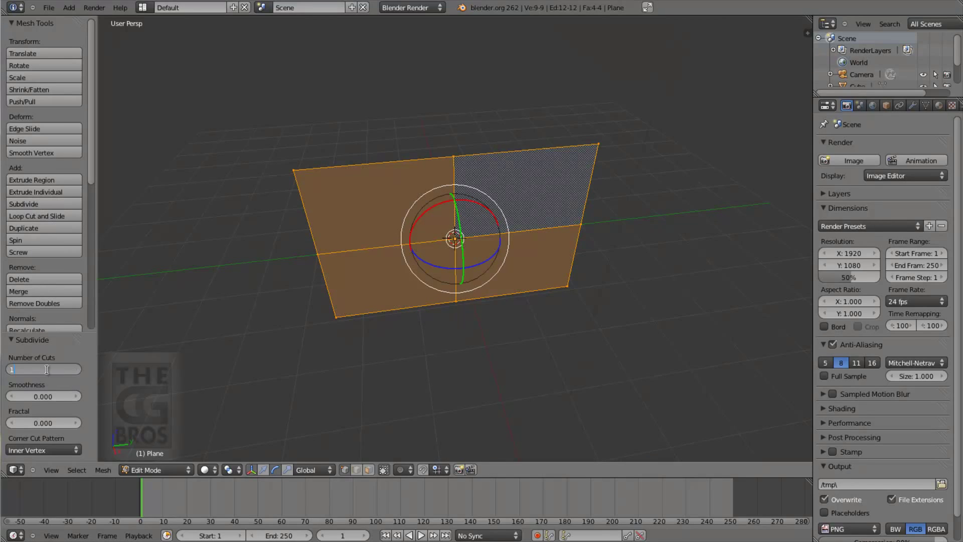
type("10")
key("Return")
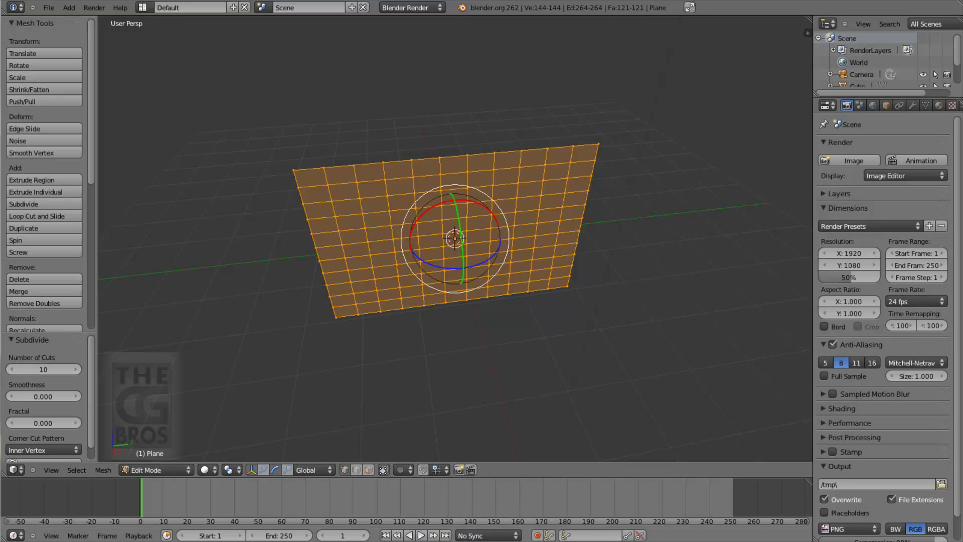
- Reselect the full grid and subdivide it again into 484 faces
key("b")
left_click_drag(494, 373, 453, 314)
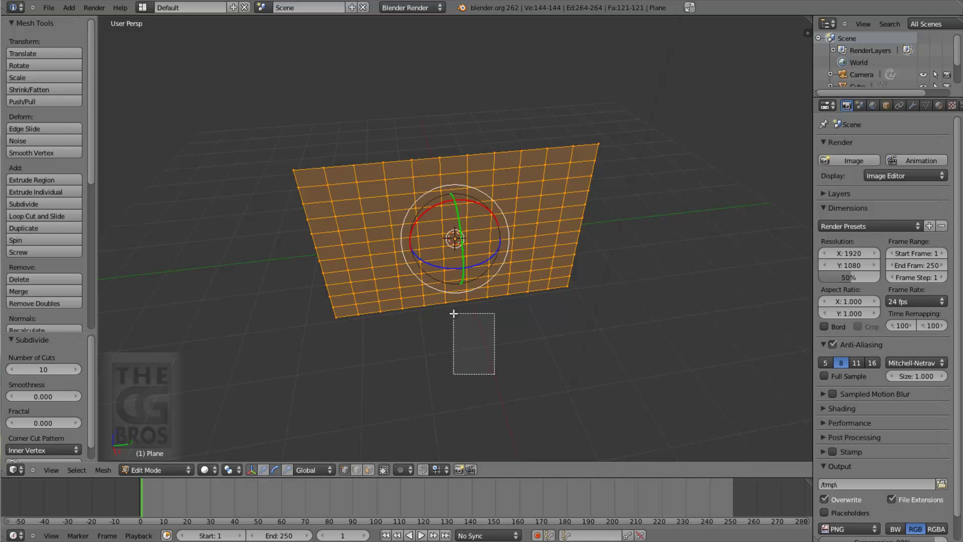
key("a")
mouse_move(495, 389)
middle_mouse_down()
mouse_move(450, 358)
mouse_move(538, 348)
middle_mouse_up()
scroll(537, 353, "up", 2)
scroll(538, 353, "up", 1)
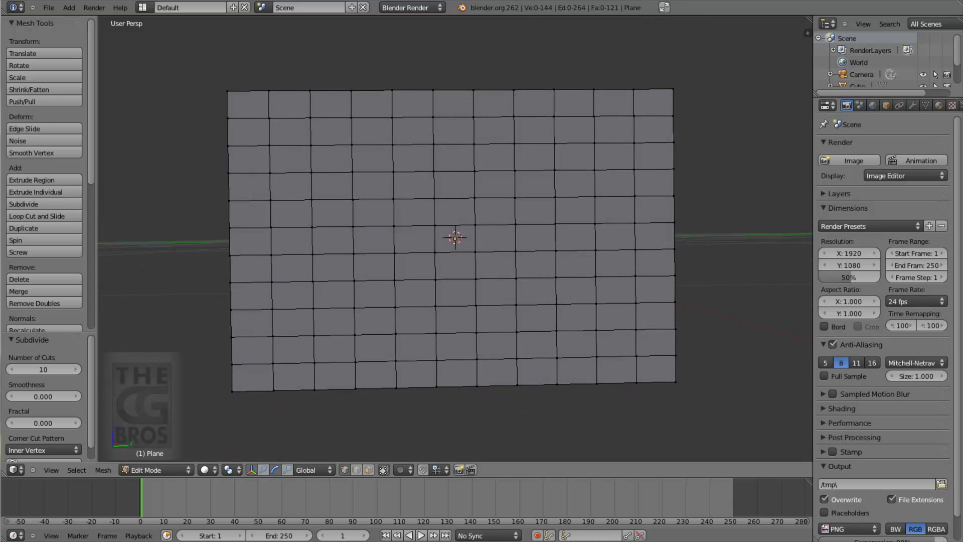
key("a")
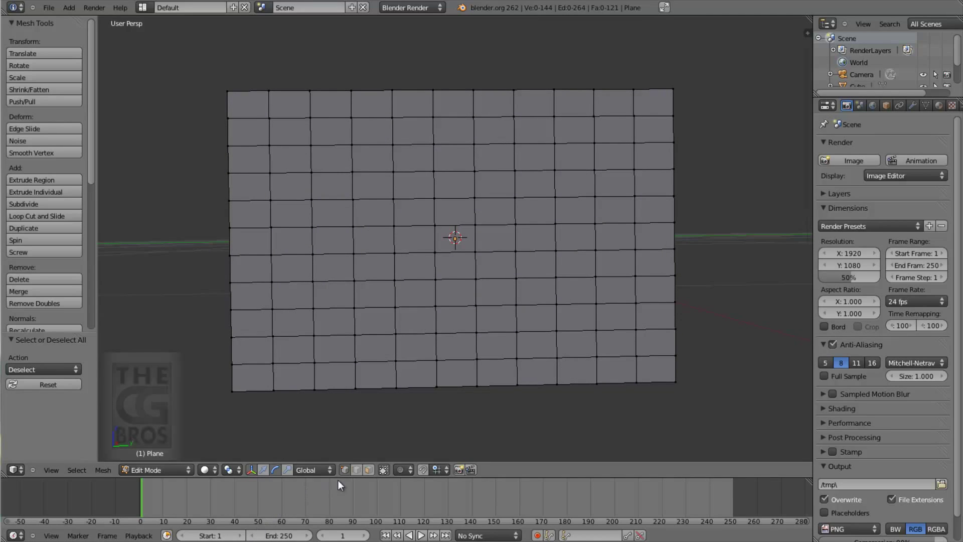
key("b")
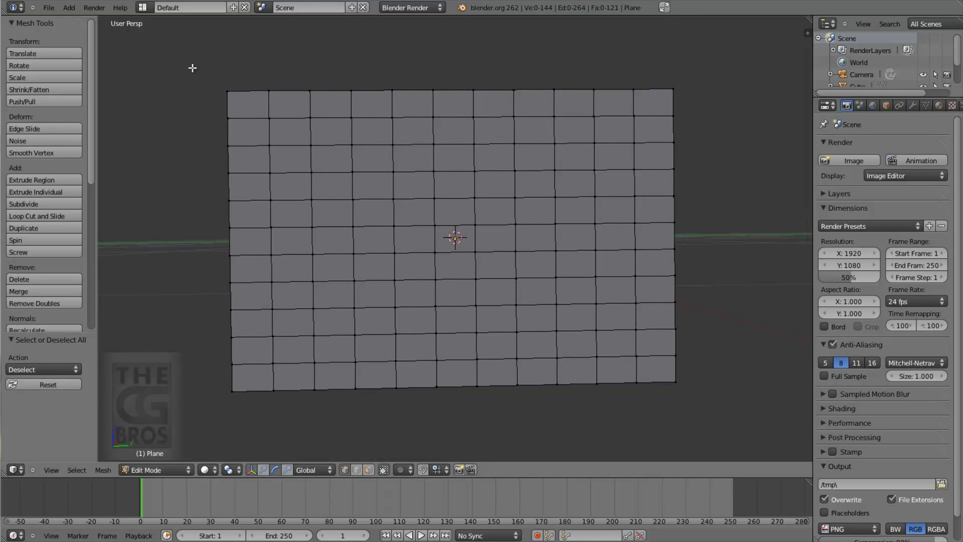
mouse_move(196, 77)
left_mouse_down()
mouse_move(496, 320)
mouse_move(726, 420)
left_mouse_up()
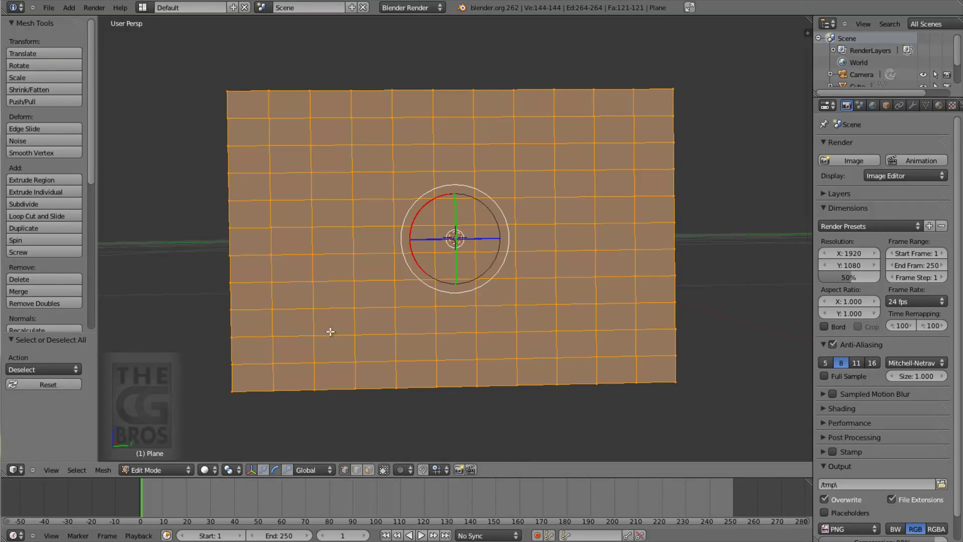
left_click(30, 202)
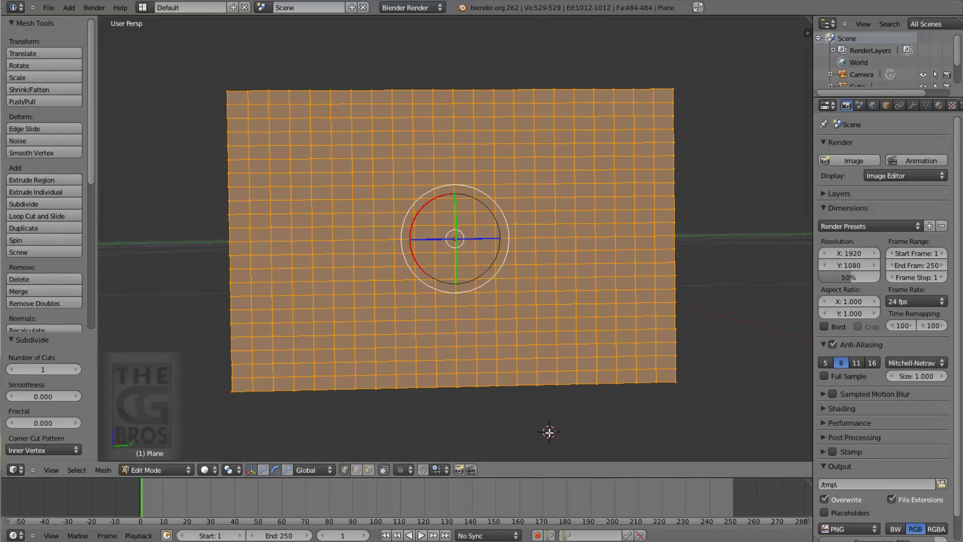
- Delete face blocks near the top and upper right to tear two holes
key("a")
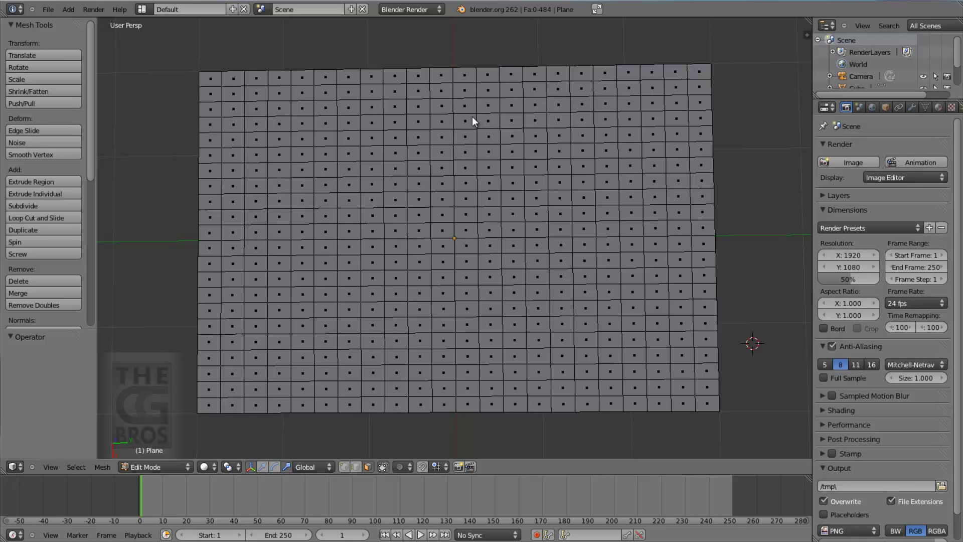
right_click(465, 120)
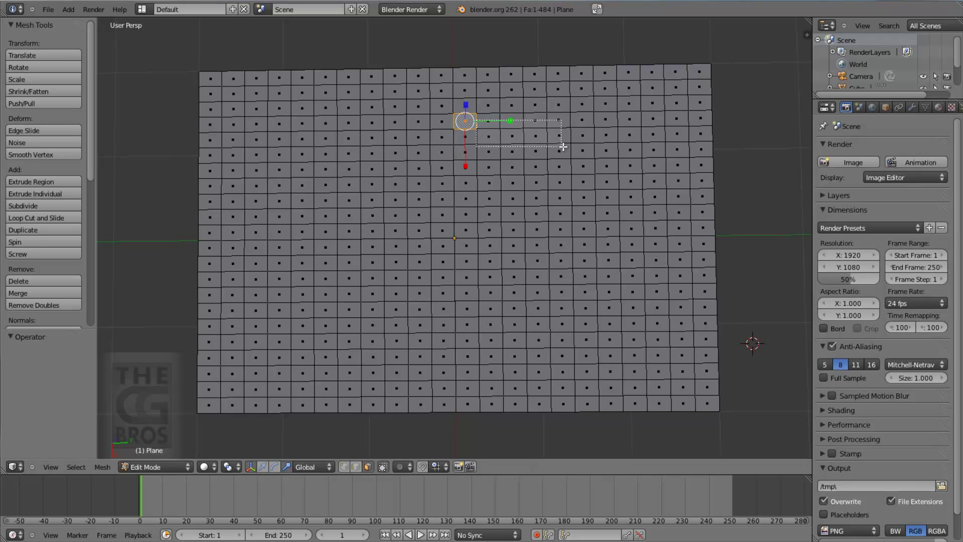
key("x")
left_click(564, 147)
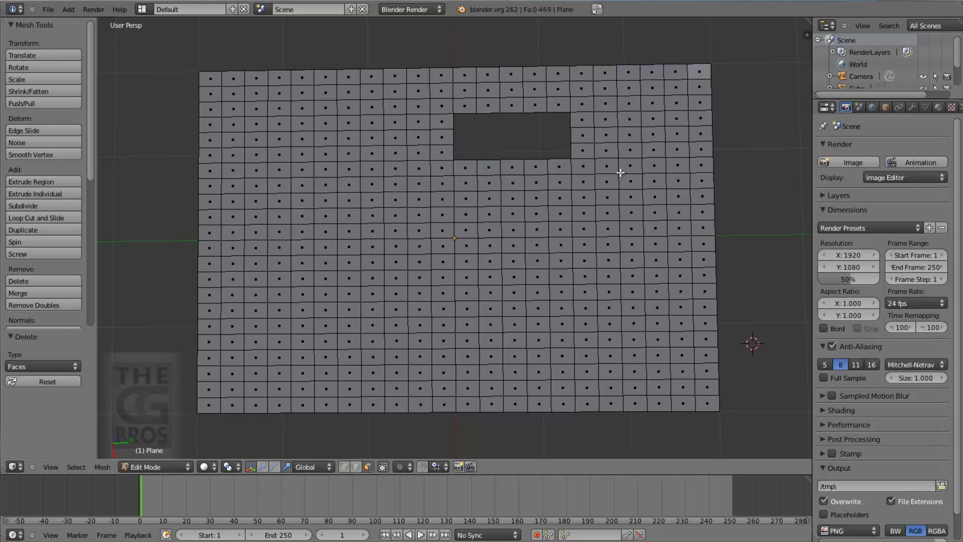
right_click(630, 178)
right_click(663, 211, "shift")
key("x")
left_click(669, 213)
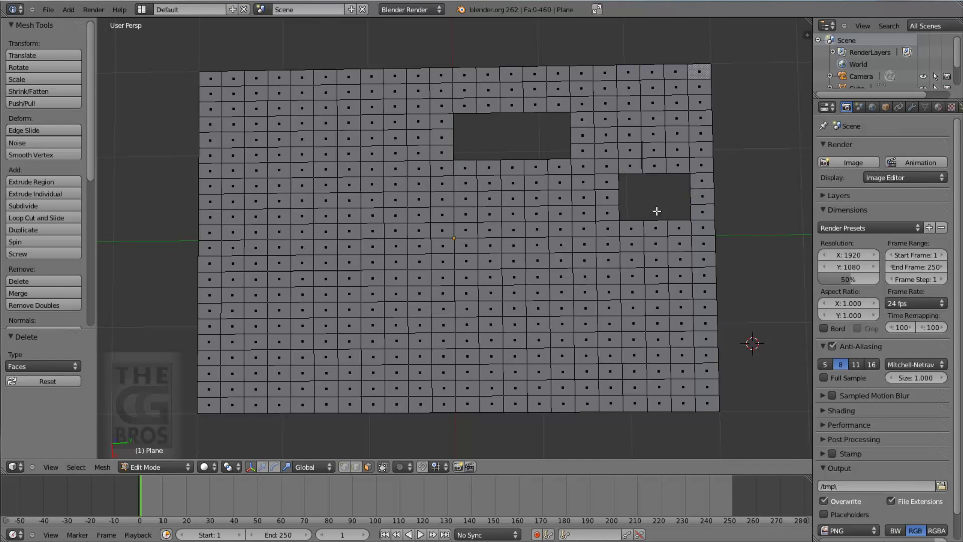
- Delete faces in the middle to leave a rectangular hole
right_click(540, 276)
right_click(570, 291, "shift")
key("x")
left_click(578, 295)
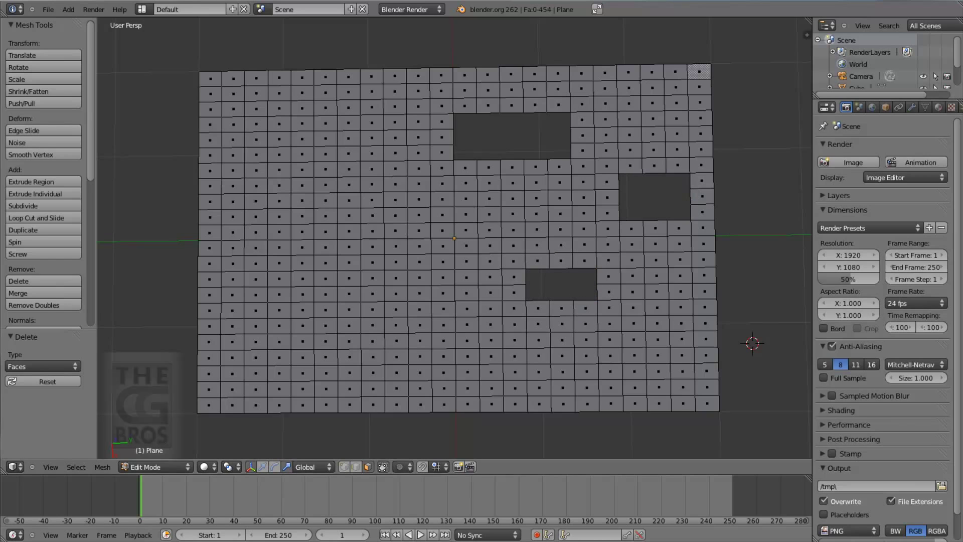
- Remove the lower-right corner faces and cut a notch along the bottom edge
left_click(732, 283)
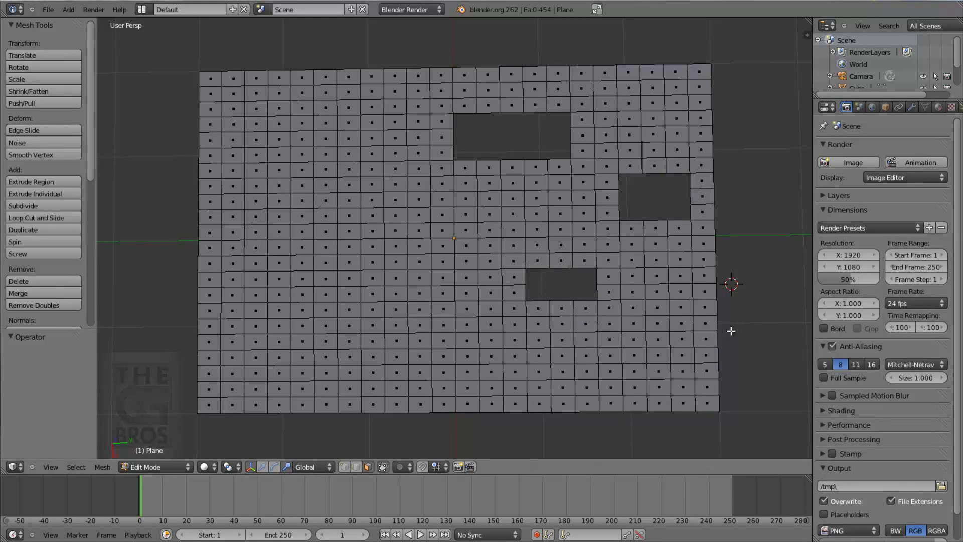
mouse_move(728, 335)
left_mouse_down()
mouse_move(675, 368)
mouse_move(712, 362)
left_mouse_up()
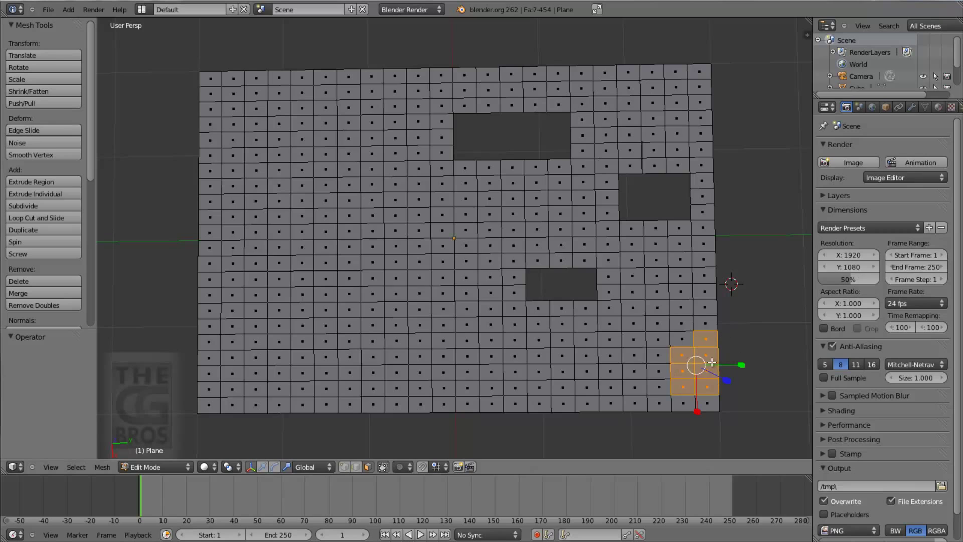
key("x")
left_click(712, 363)
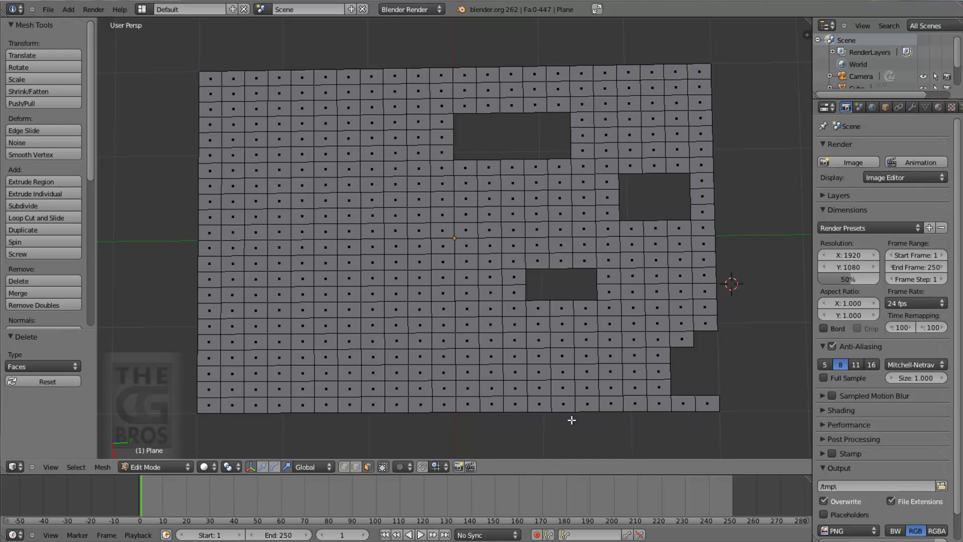
left_click_drag(581, 425, 582, 431, "ctrl")
key("x")
left_click(581, 424)
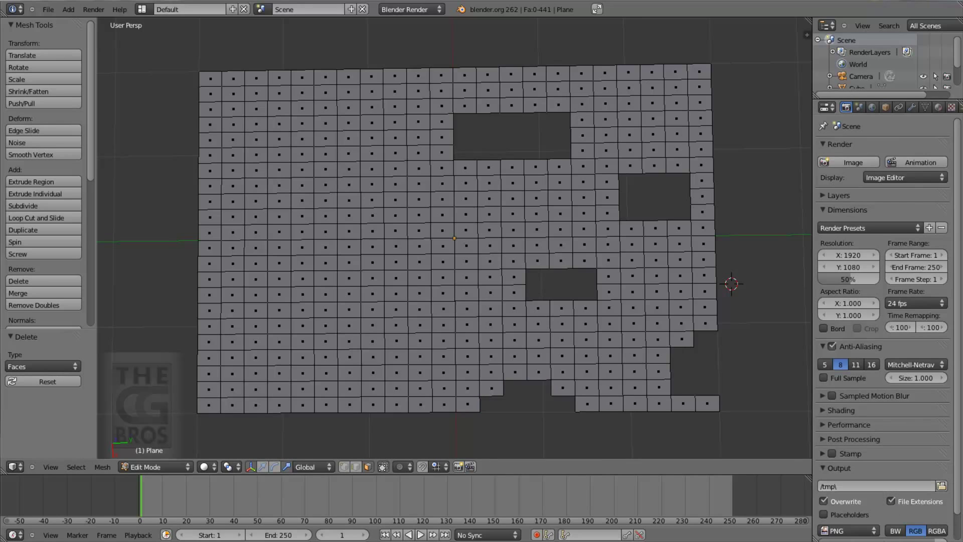
- In vertex select, drag notch, middle-hole and bottom-right corner vertices to roughen them
key("shift+s")
left_click(482, 399)
left_click(345, 467)
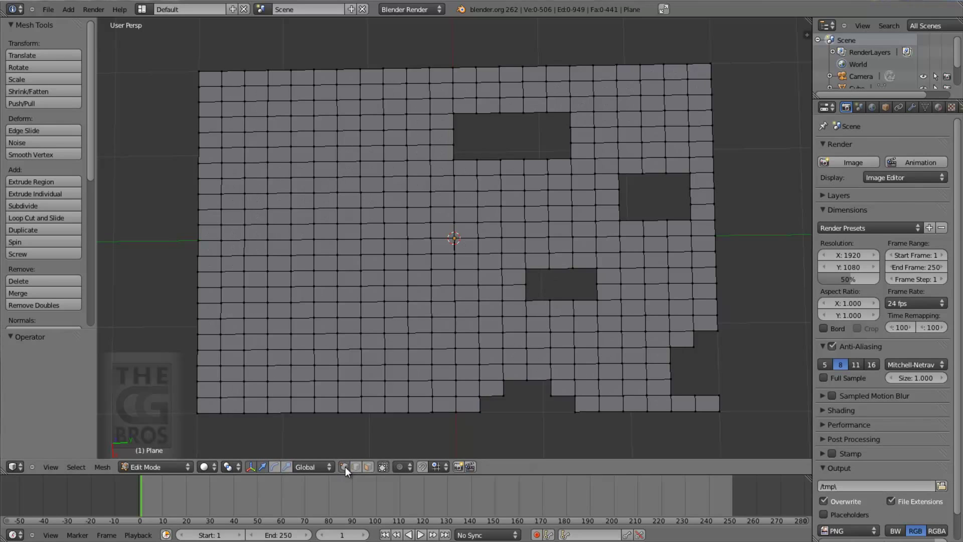
right_click(479, 413)
mouse_move(520, 412)
left_mouse_down()
mouse_move(502, 395)
mouse_move(532, 396)
left_mouse_up()
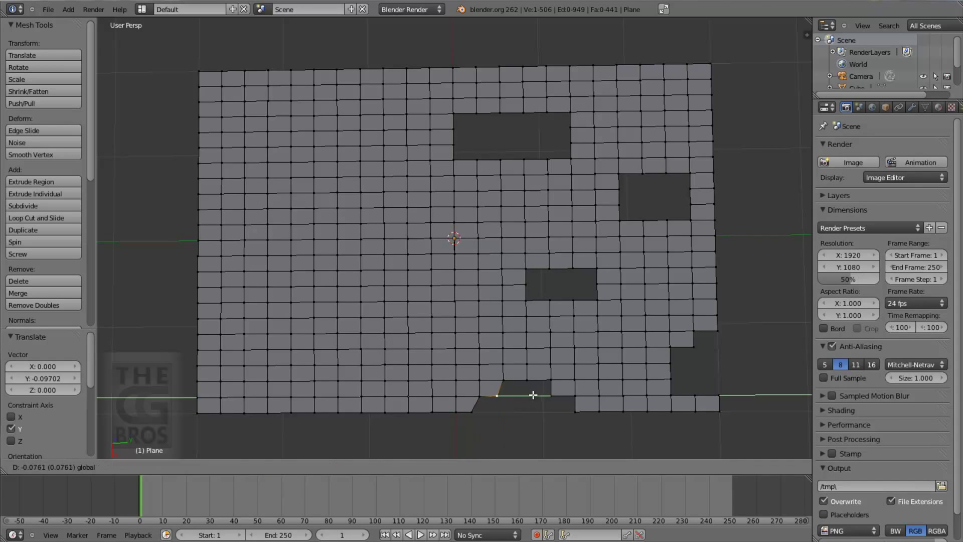
right_click(526, 284)
mouse_move(557, 283)
left_mouse_down()
mouse_move(549, 269)
mouse_move(550, 290)
left_mouse_up()
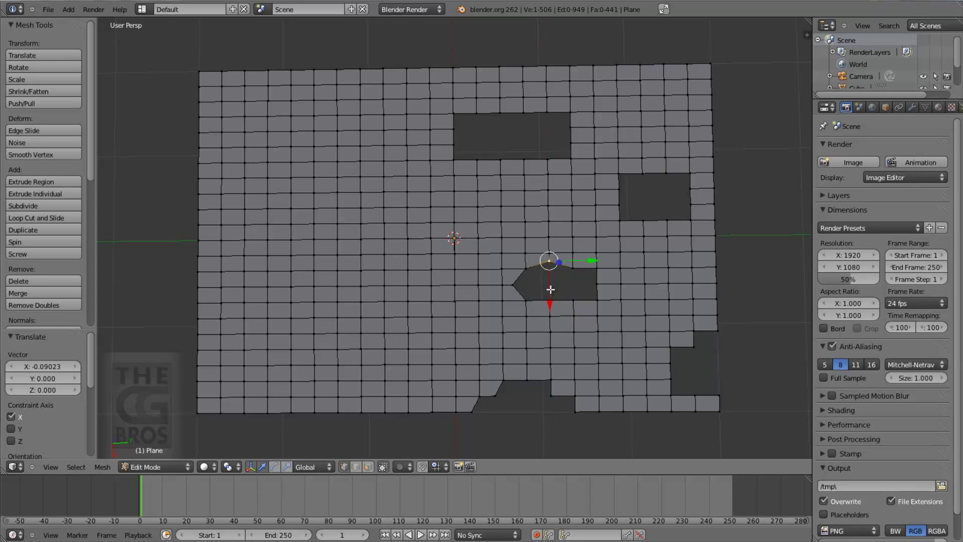
right_click(718, 395)
left_click_drag(721, 423, 721, 435)
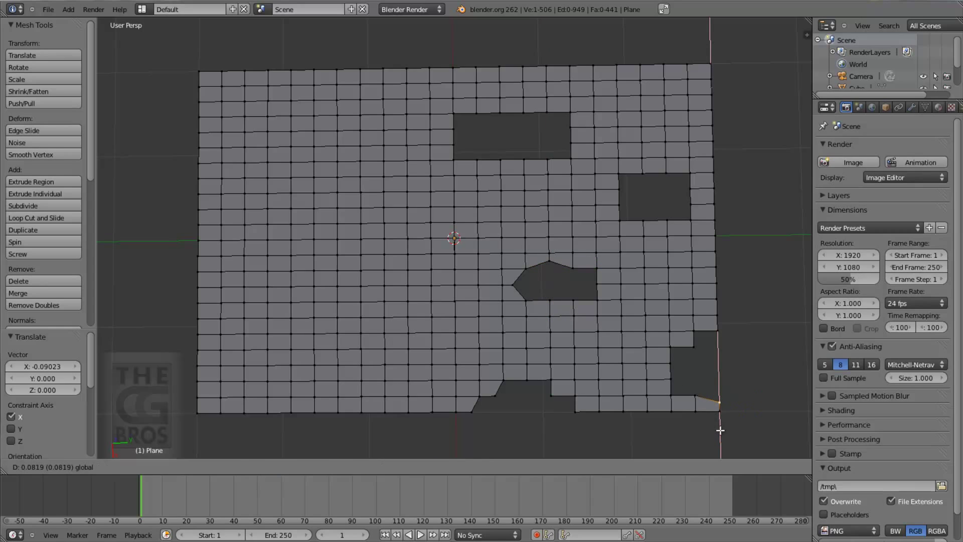
- Shift more middle-hole and upper-right hole vertices, then return to Object Mode
right_click(596, 283)
left_click_drag(632, 285, 646, 284)
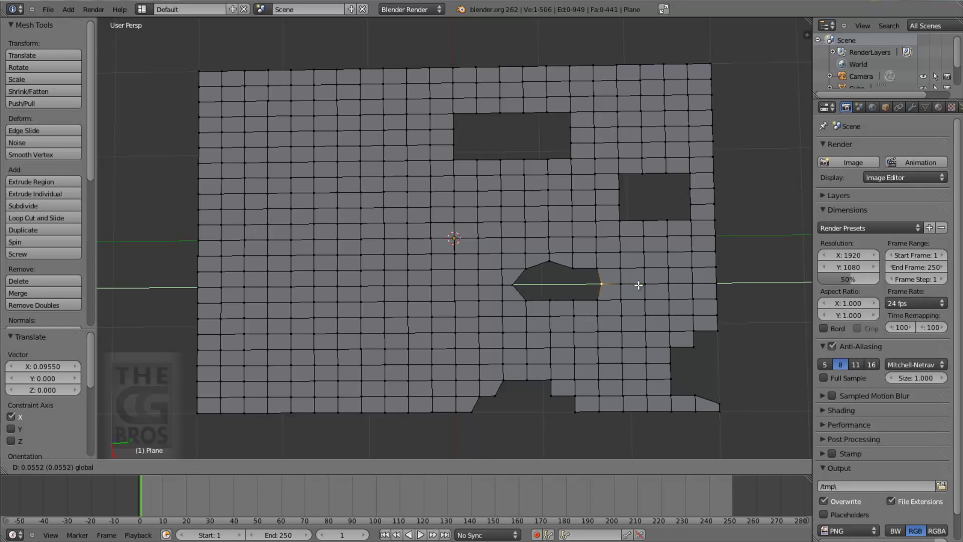
right_click(574, 300)
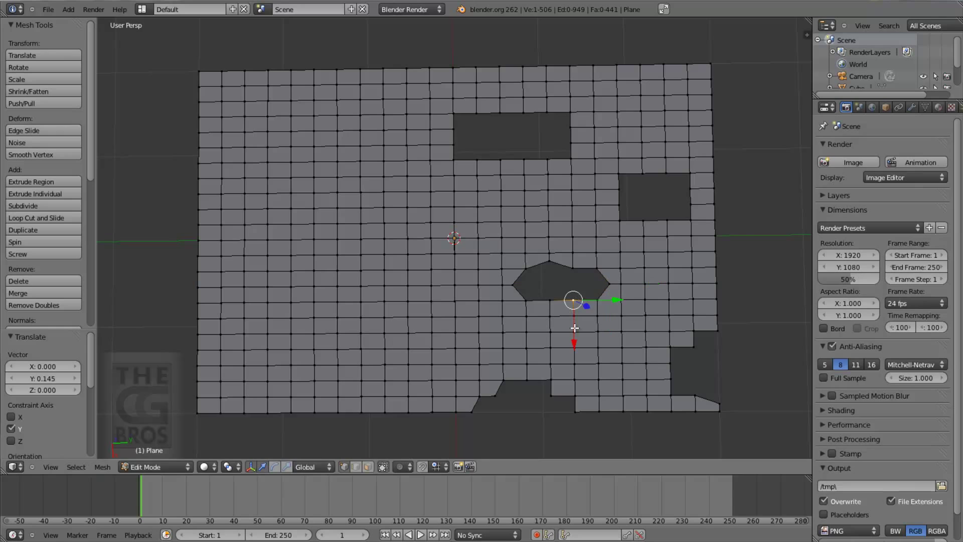
left_click_drag(574, 329, 574, 319)
right_click(691, 188)
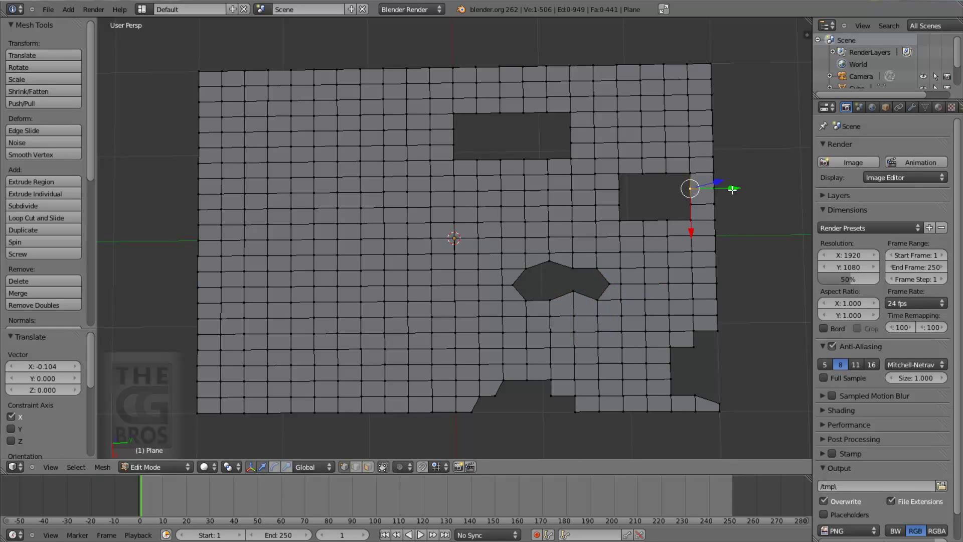
left_click_drag(734, 188, 742, 188)
key("Tab")
key("Tab")
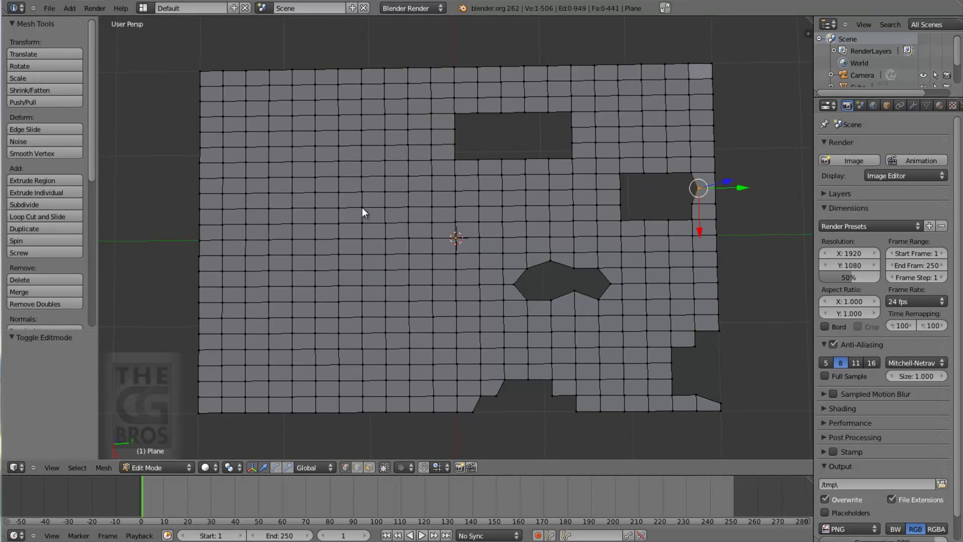
key("Tab")
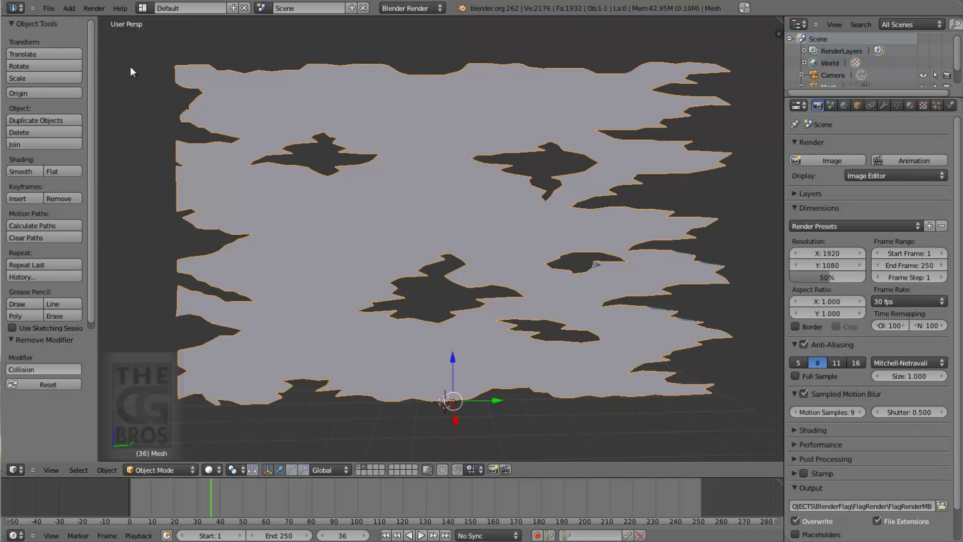
- Add a cube, lower it about two units below the flag, and reselect the flag
left_click(72, 8)
mouse_move(78, 20)
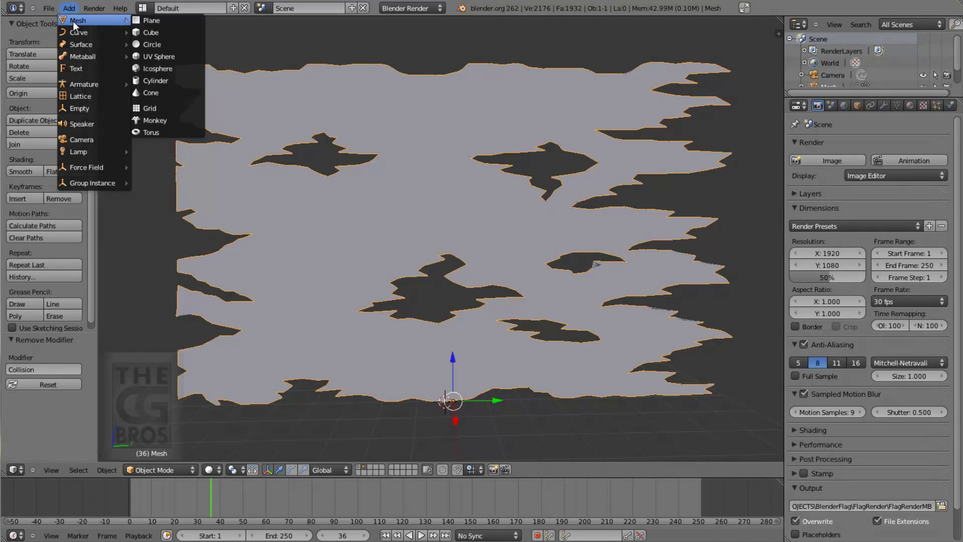
left_click(149, 32)
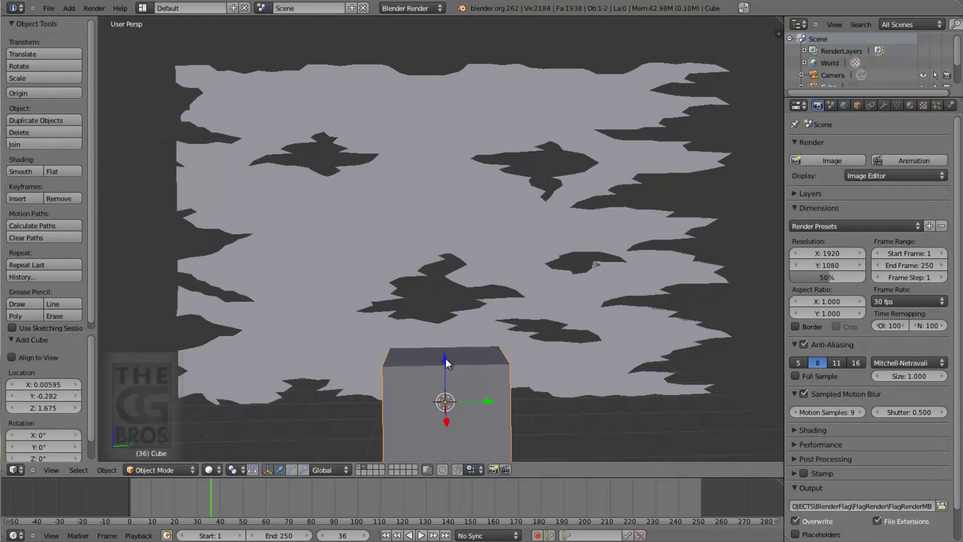
left_click_drag(446, 358, 456, 466)
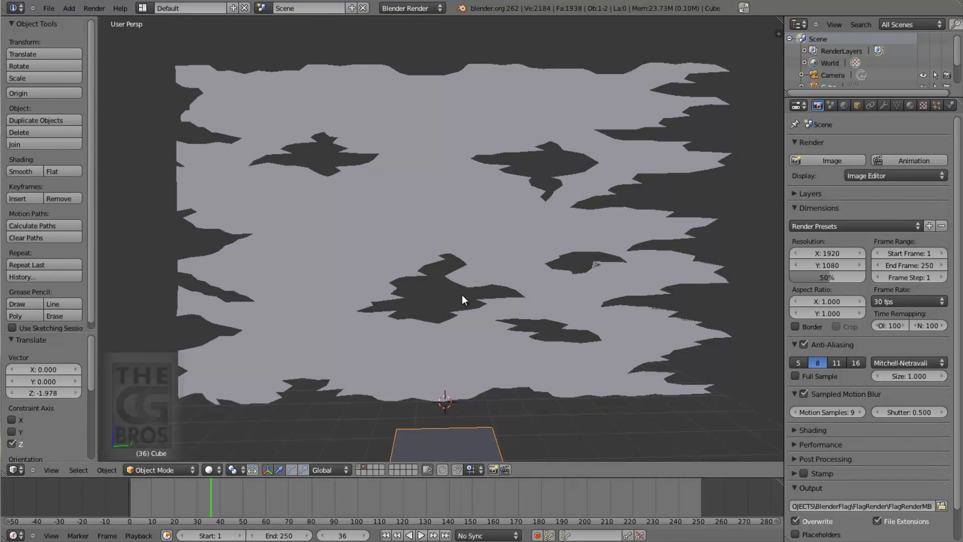
scroll(462, 296, "down", 3)
right_click(452, 154)
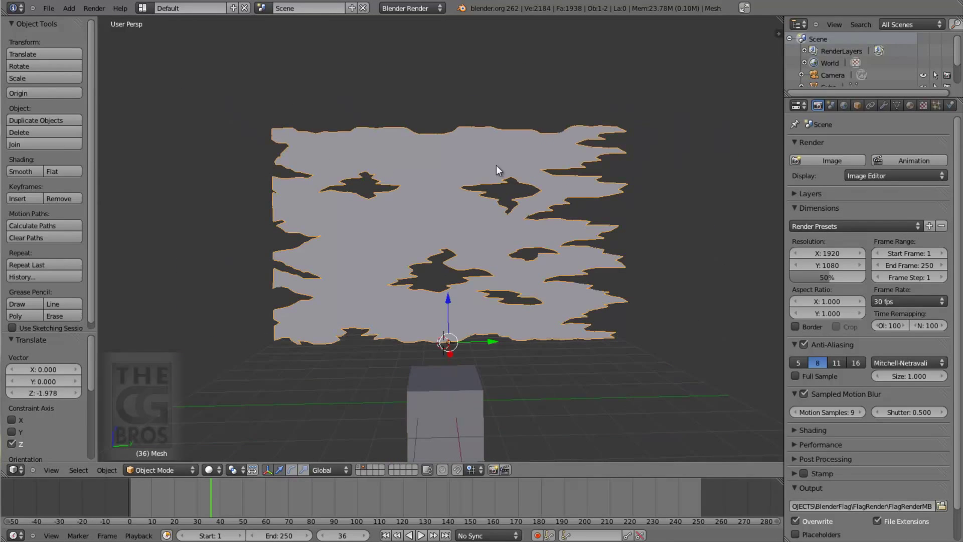
- Enable cloth physics on the flag with the Cotton preset
left_click(950, 105)
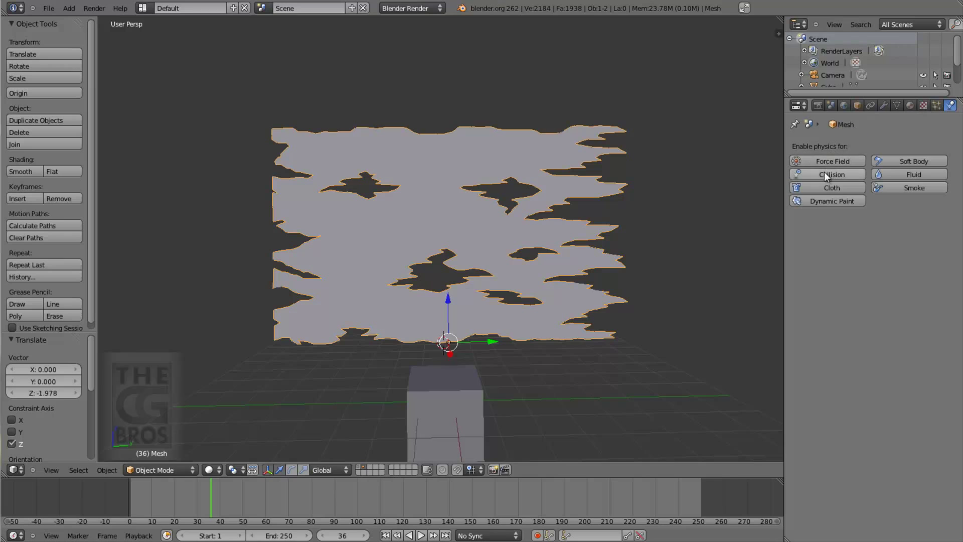
left_click(833, 188)
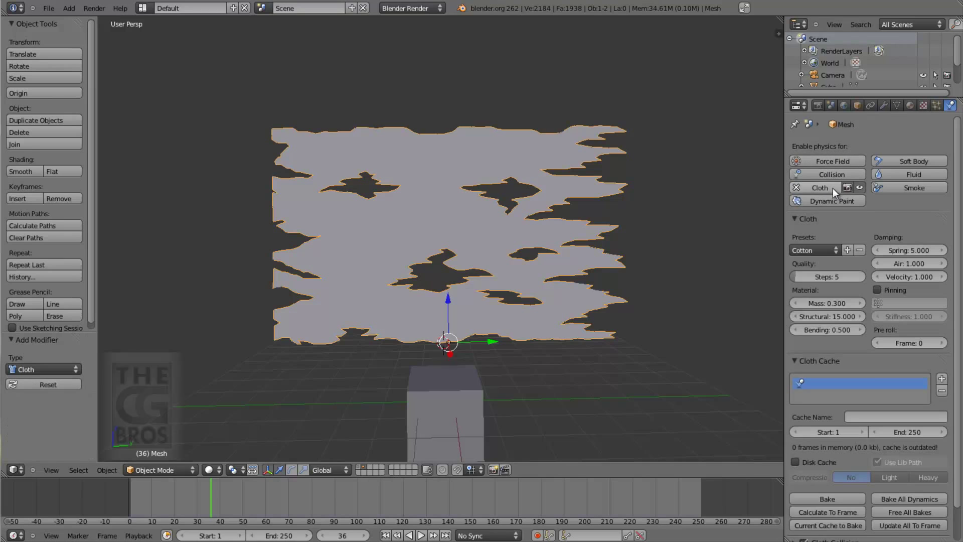
left_click(817, 250)
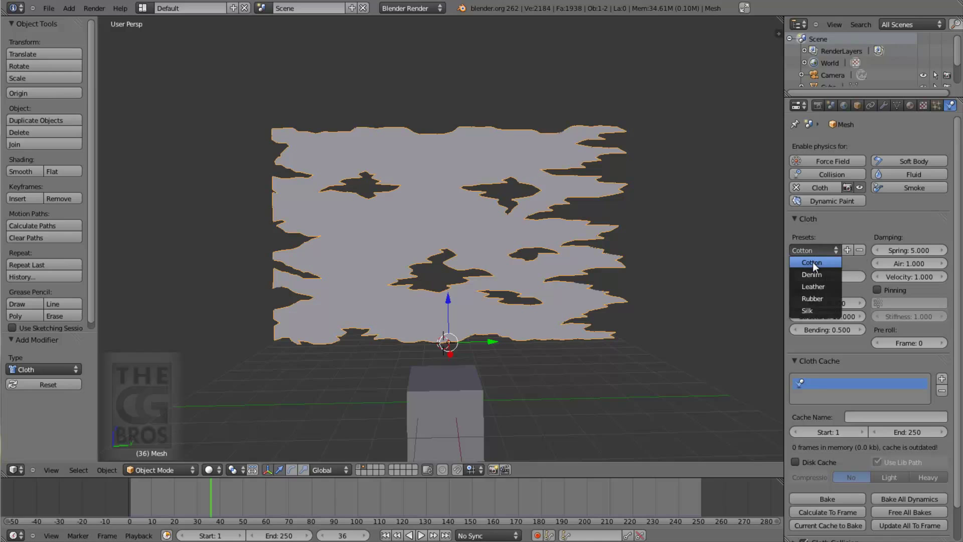
left_click(813, 263)
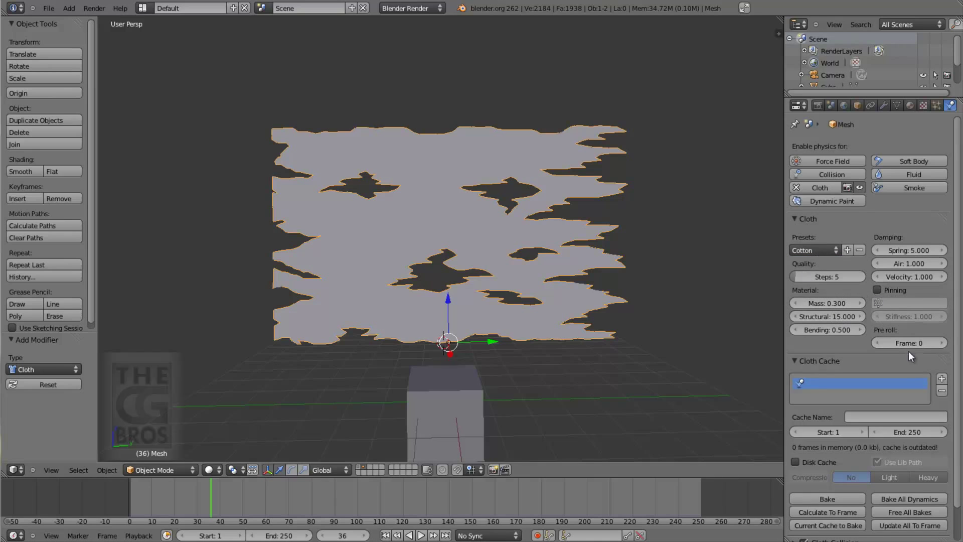
- Play the cloth simulation from frame 1, then stop and rewind it
key("shift+Left")
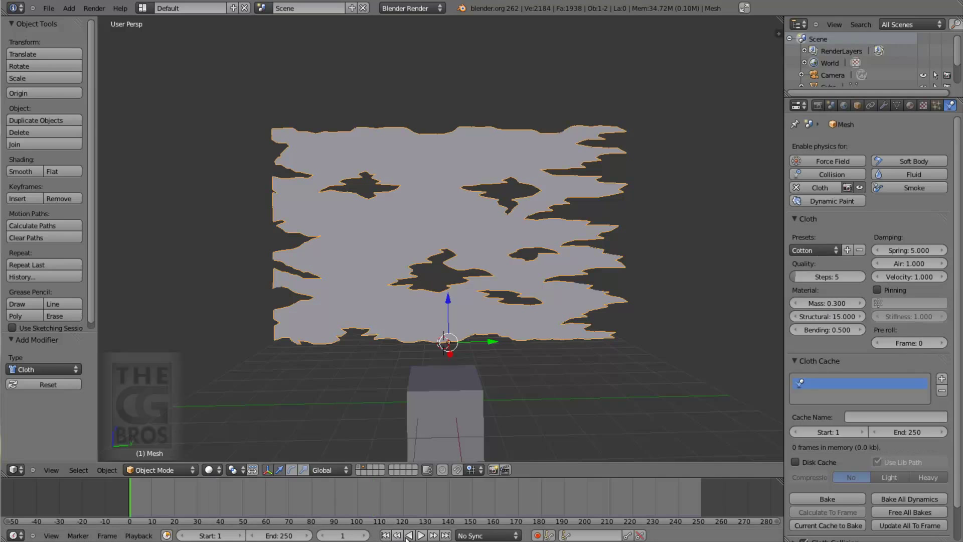
left_click(420, 536)
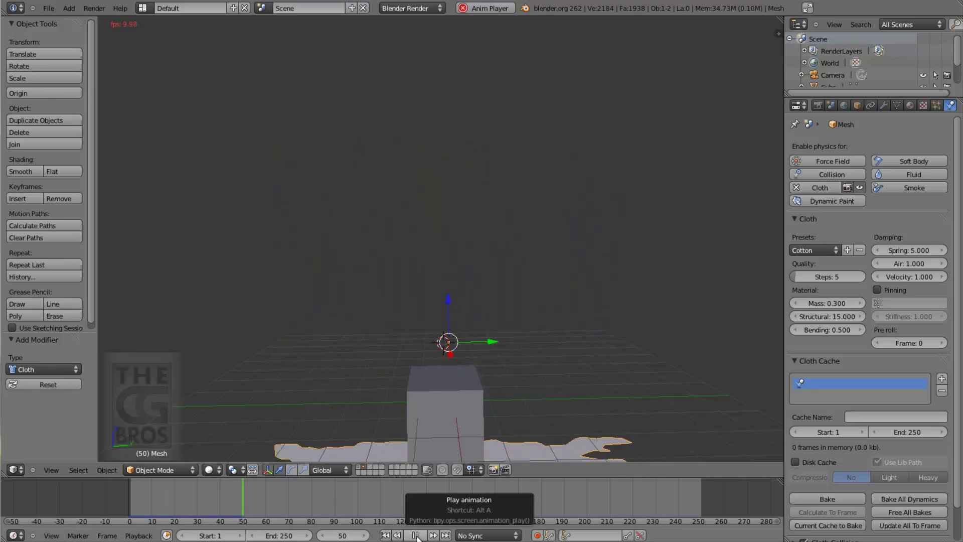
left_click(421, 536)
left_click(389, 536)
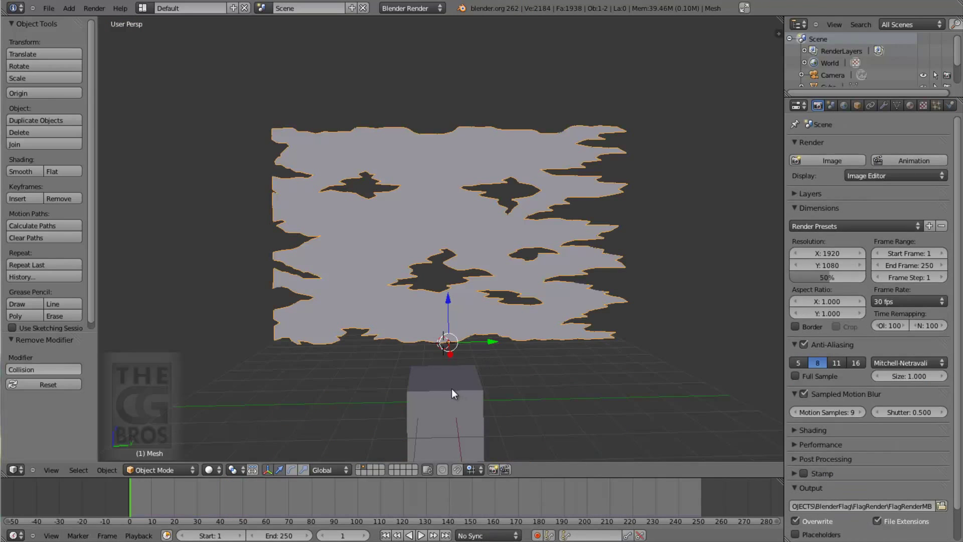
- Give the cube Collision physics, replay the drape, and rewind to frame 1
right_click(451, 388)
left_click(951, 105)
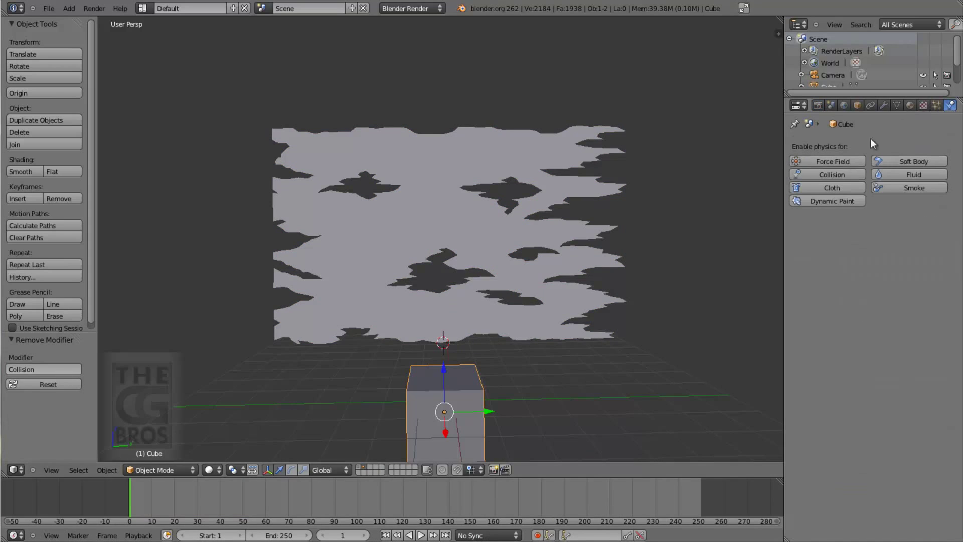
left_click(827, 176)
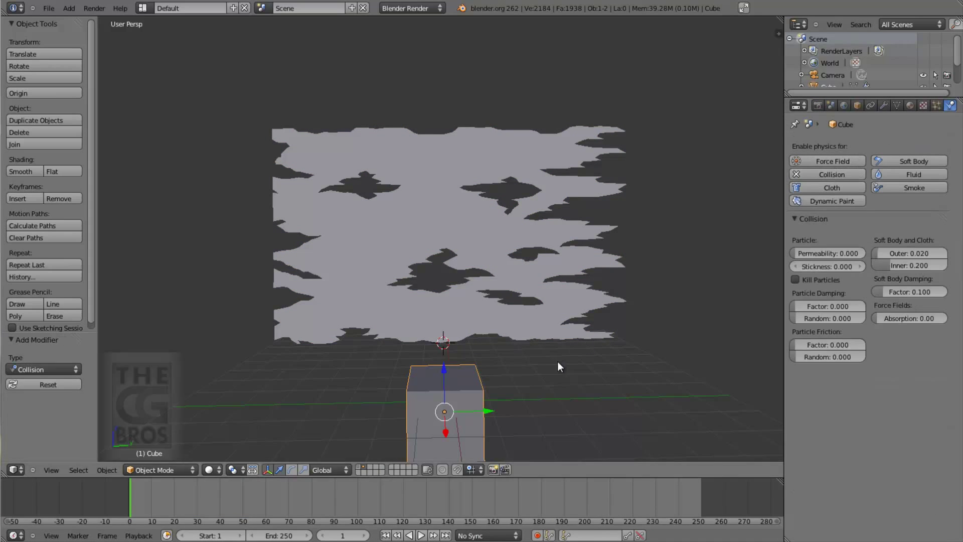
left_click(421, 536)
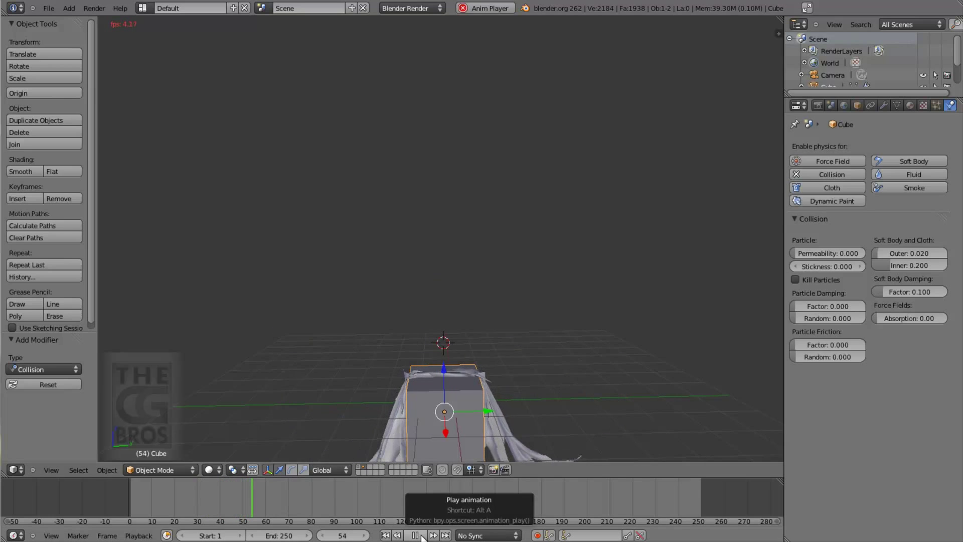
left_click(420, 536)
left_click(386, 535)
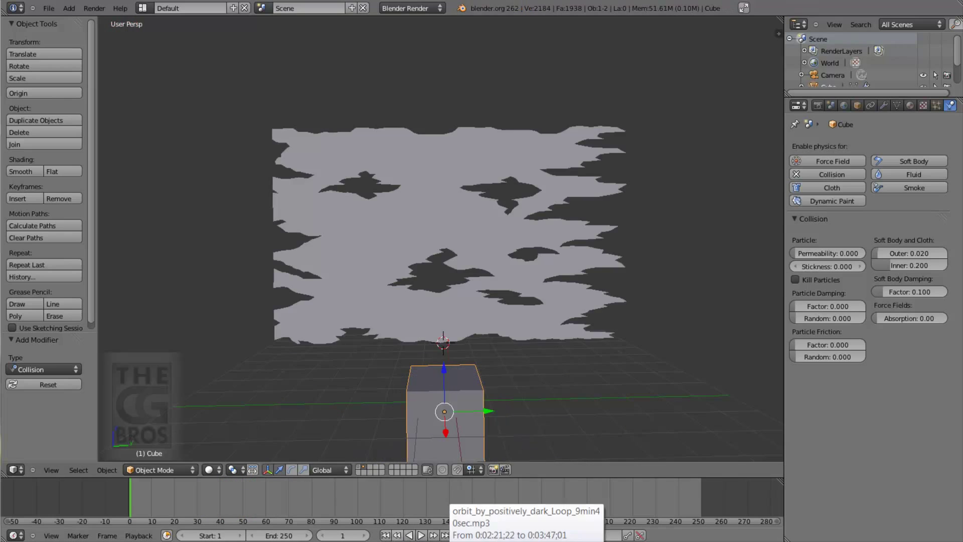
- Box-select the flag's left-edge vertices in Edit Mode
right_click(405, 213)
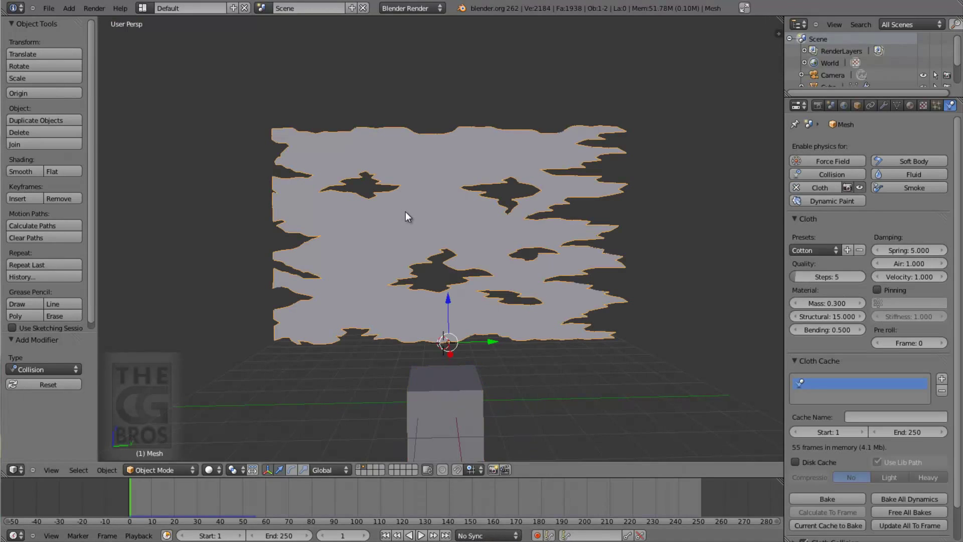
key("Tab")
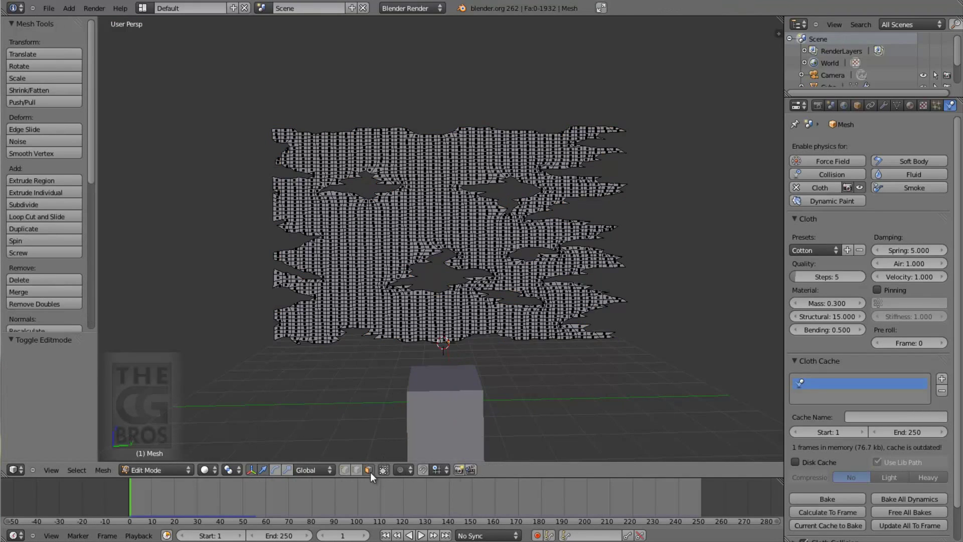
left_click(345, 469)
key("b")
mouse_move(252, 113)
left_mouse_down()
mouse_move(295, 343)
mouse_move(289, 366)
left_mouse_up()
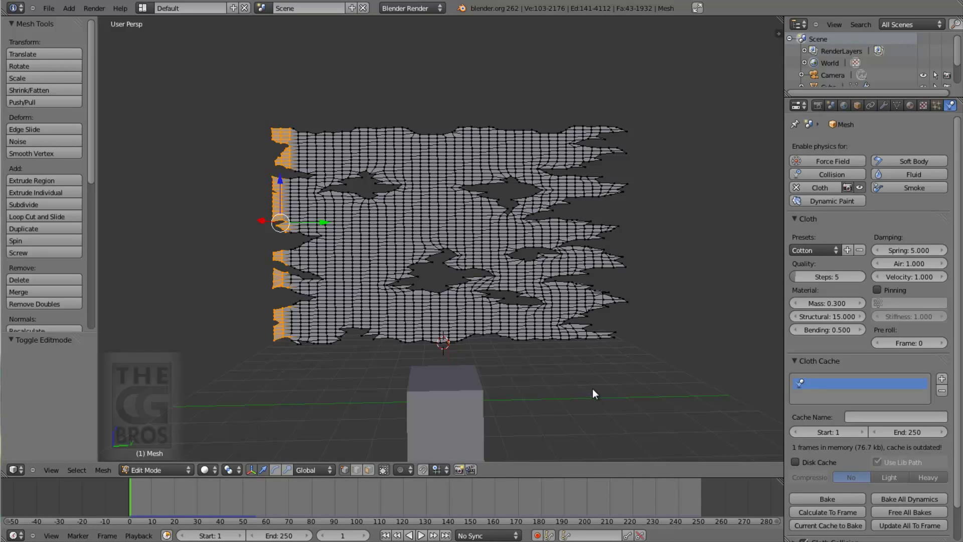
- Add a vertex group named FlagPin in Object Data and return to Object Mode
key("space")
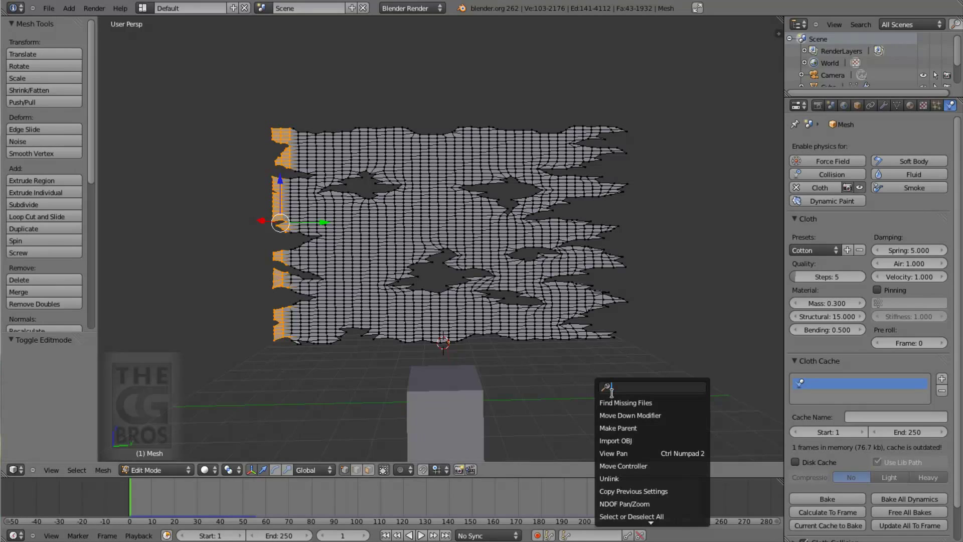
type("verte")
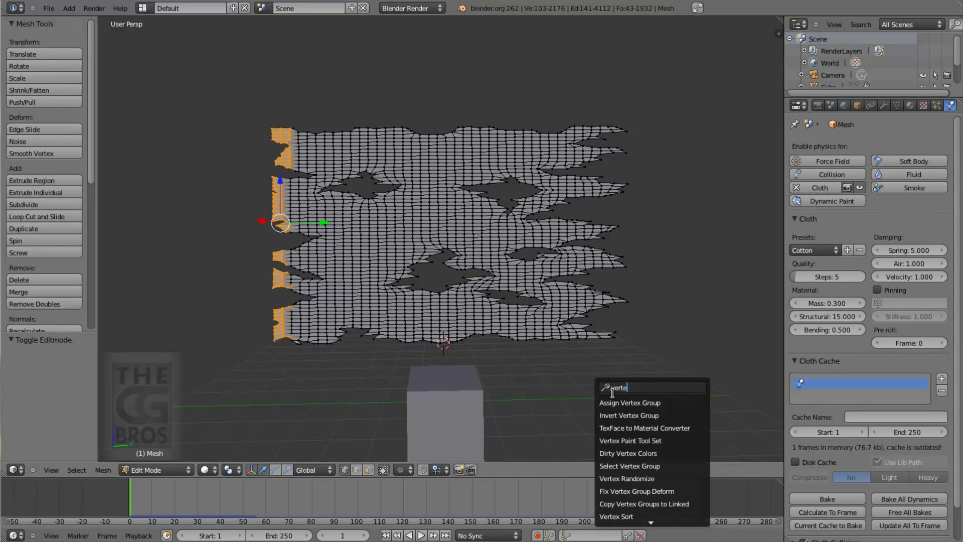
type("x")
key("Return")
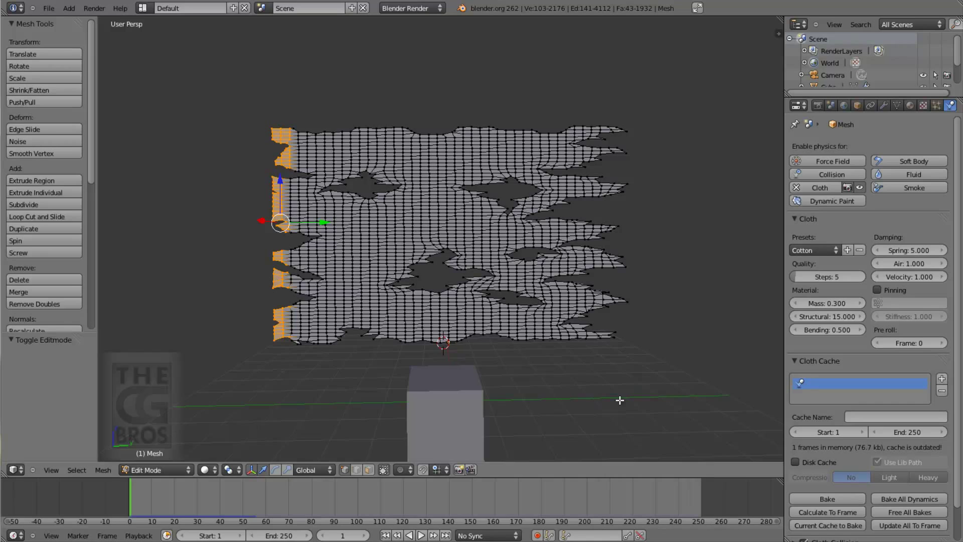
left_click(818, 105)
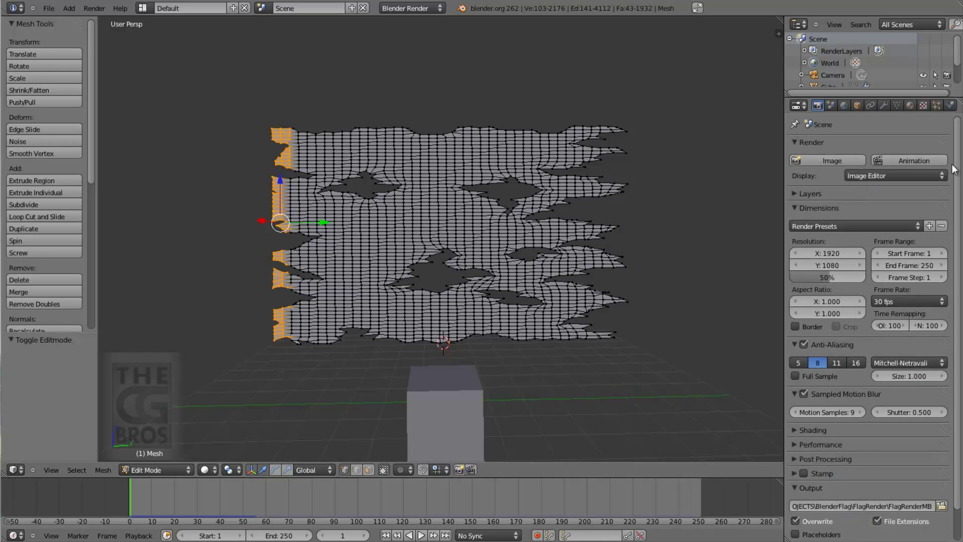
left_click(899, 103)
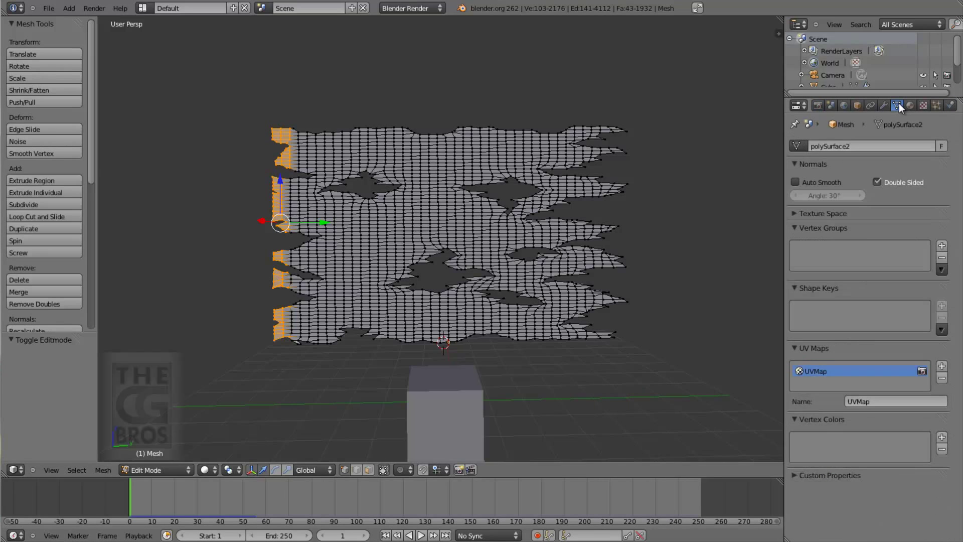
left_click(942, 246)
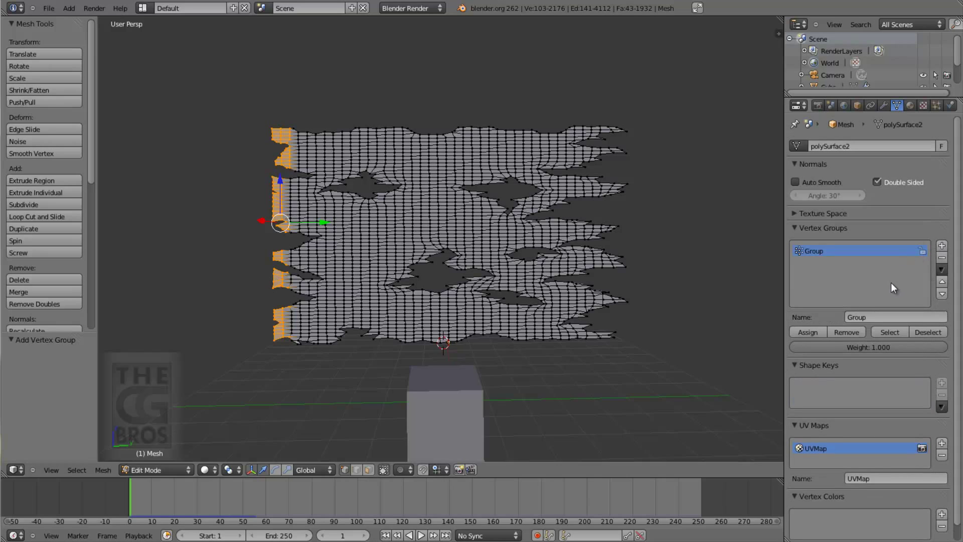
left_click(863, 317)
type("Fla")
type("gPin")
left_click(816, 336)
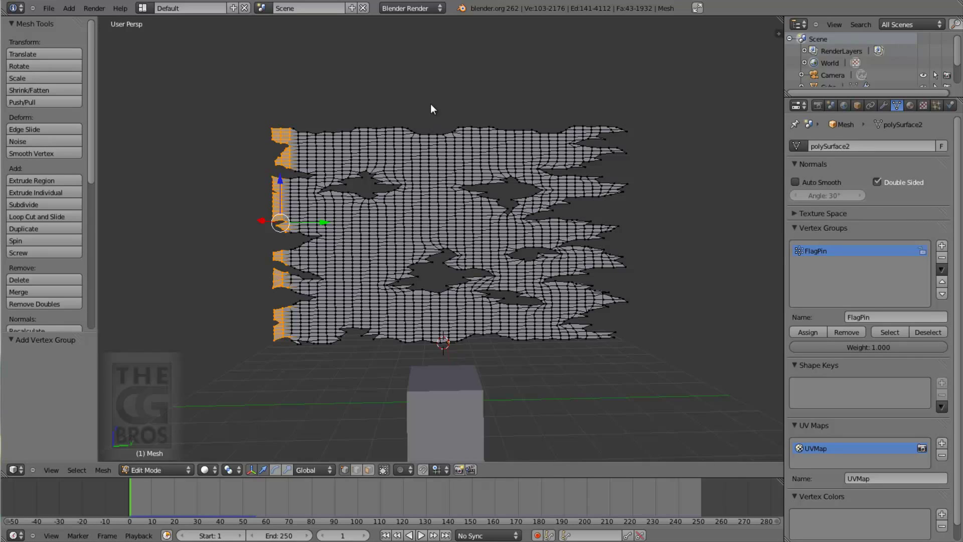
key("Tab")
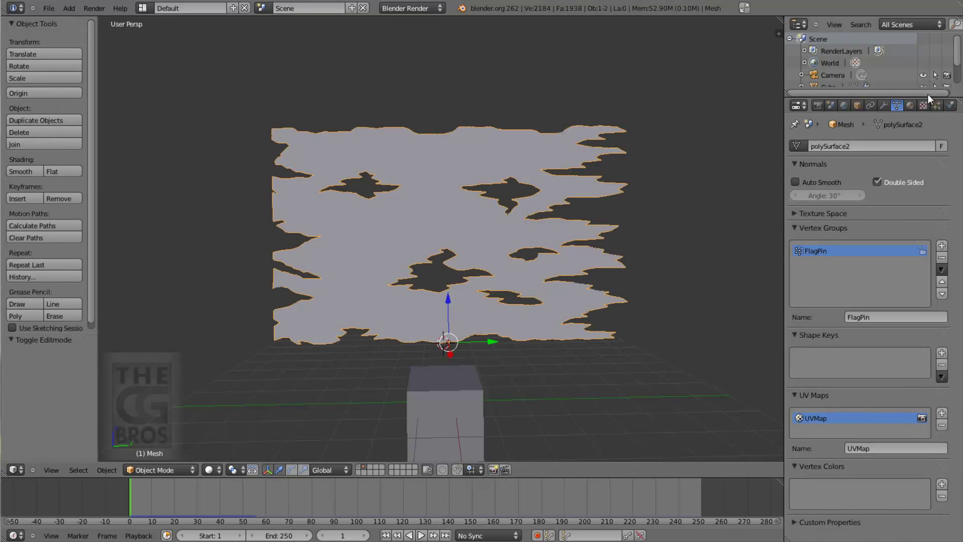
- Enable cloth pinning with the FlagPin vertex group, then play the simulation to test it
left_click(950, 106)
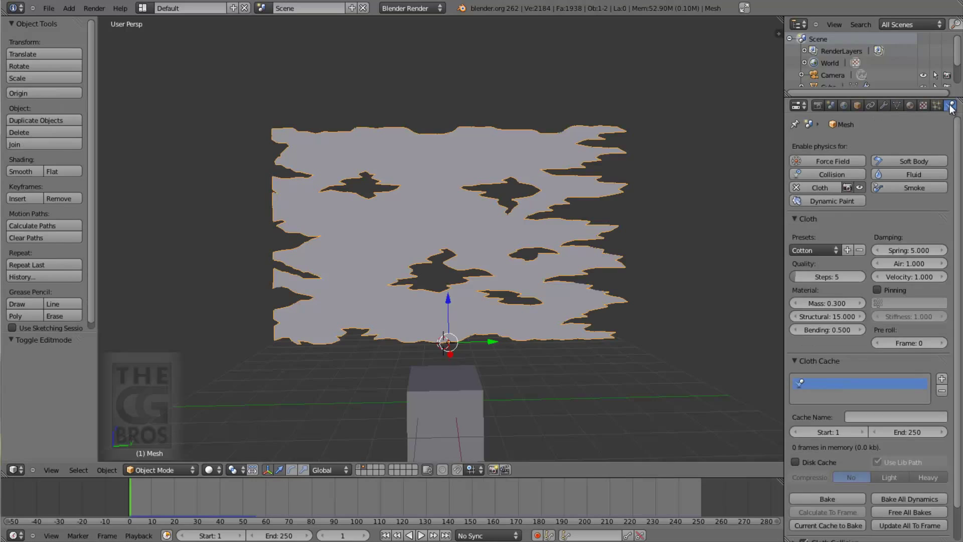
left_click(877, 289)
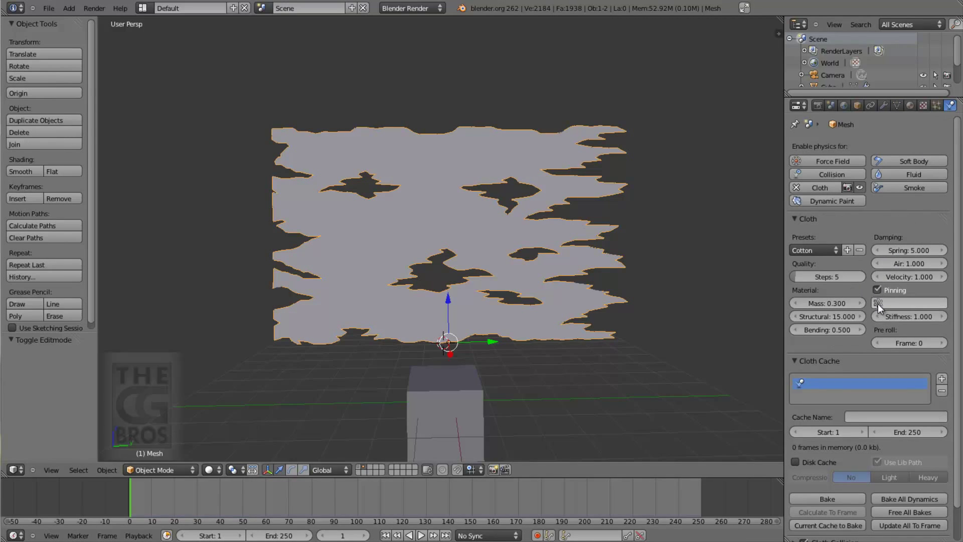
left_click(878, 303)
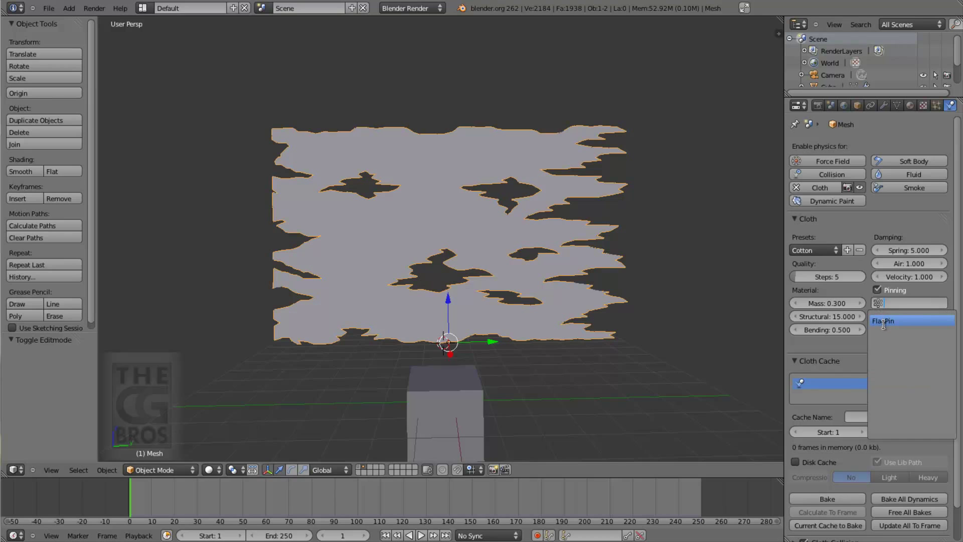
left_click(884, 321)
left_click(421, 535)
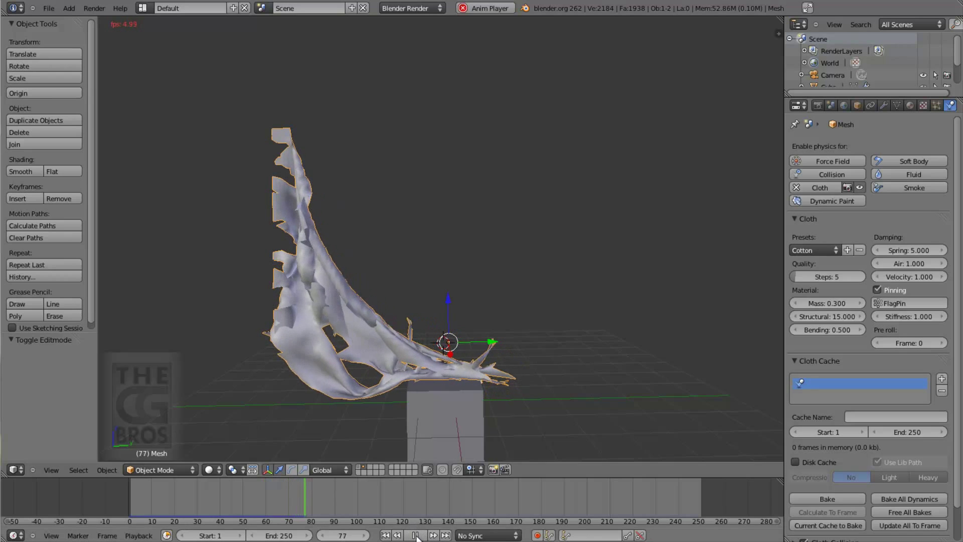
- Stop playback at frame 1 and enable Self Collision under the flag's Cloth Collision settings
key("Escape")
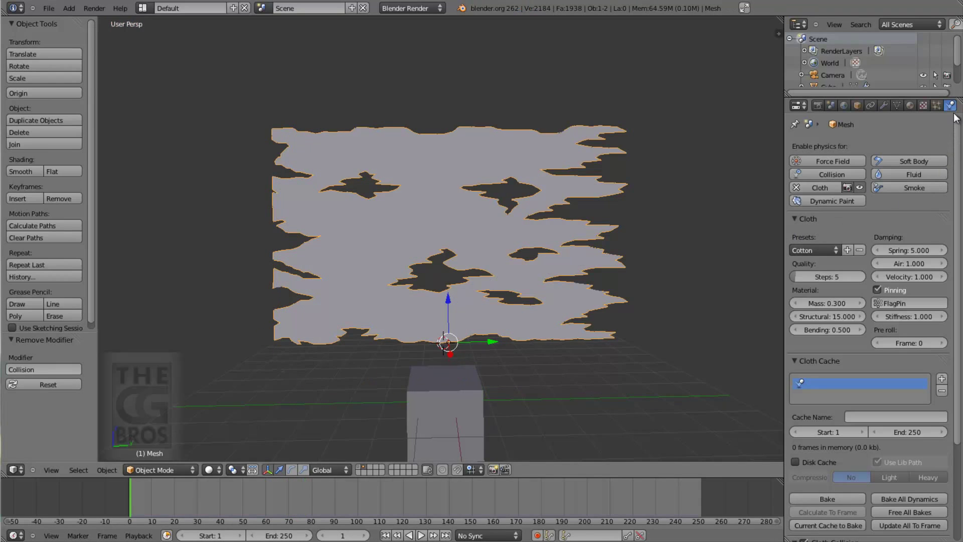
left_click_drag(958, 132, 961, 245)
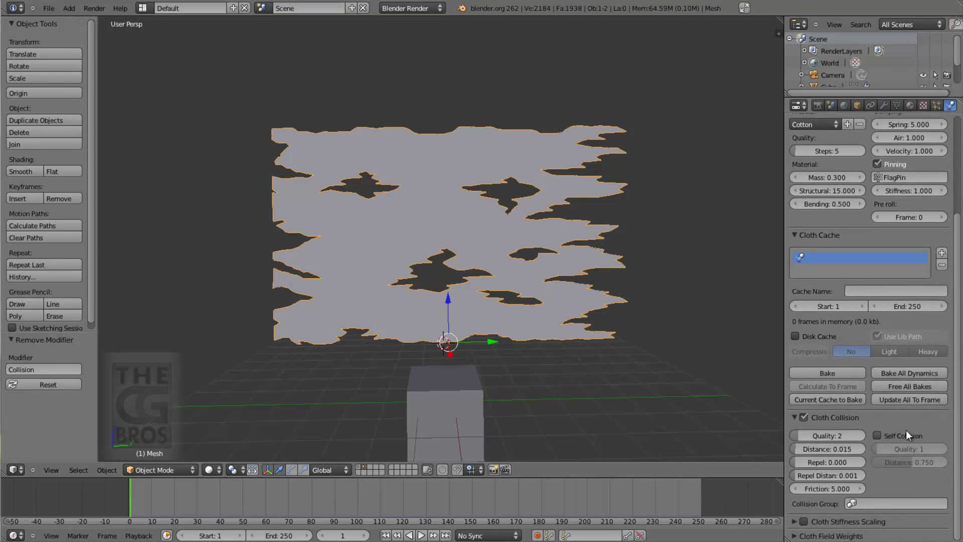
left_click(877, 435)
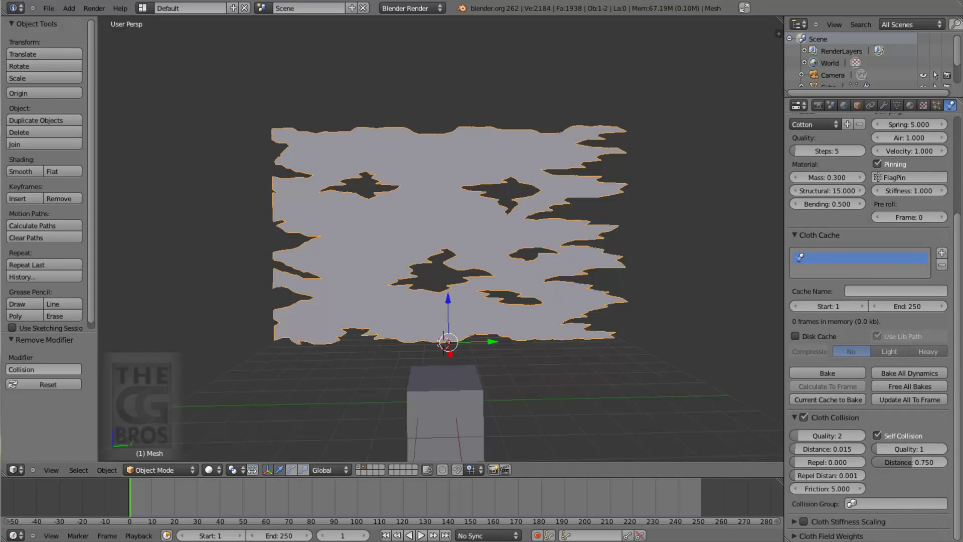